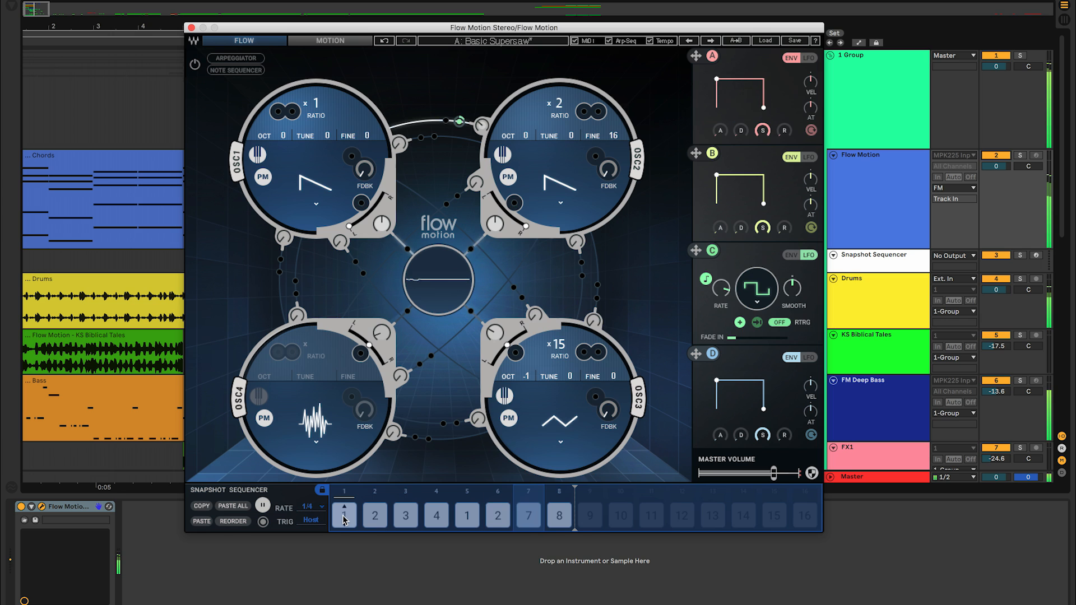
Audition the snapshot sequence against the track, stop playback and select snapshot 1
key("space")
left_click(343, 516)
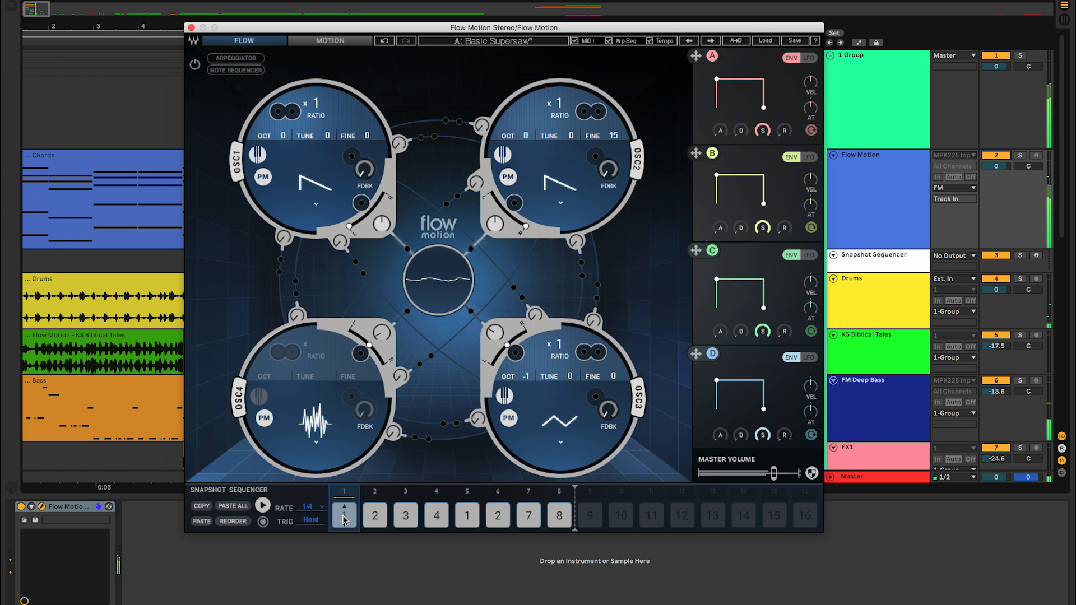
key("space")
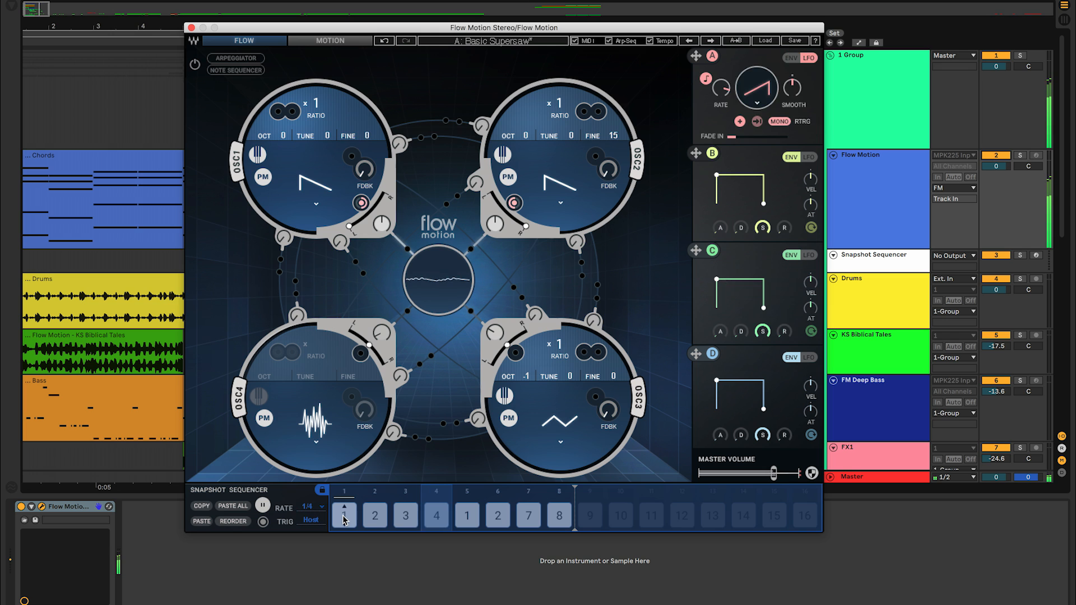
key("space")
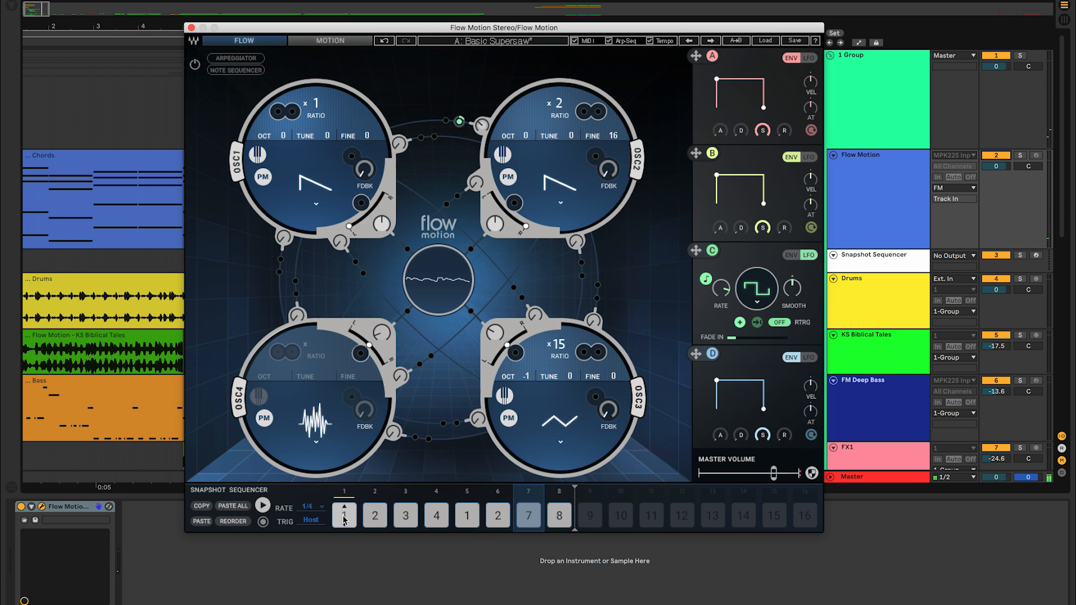
left_click(344, 516)
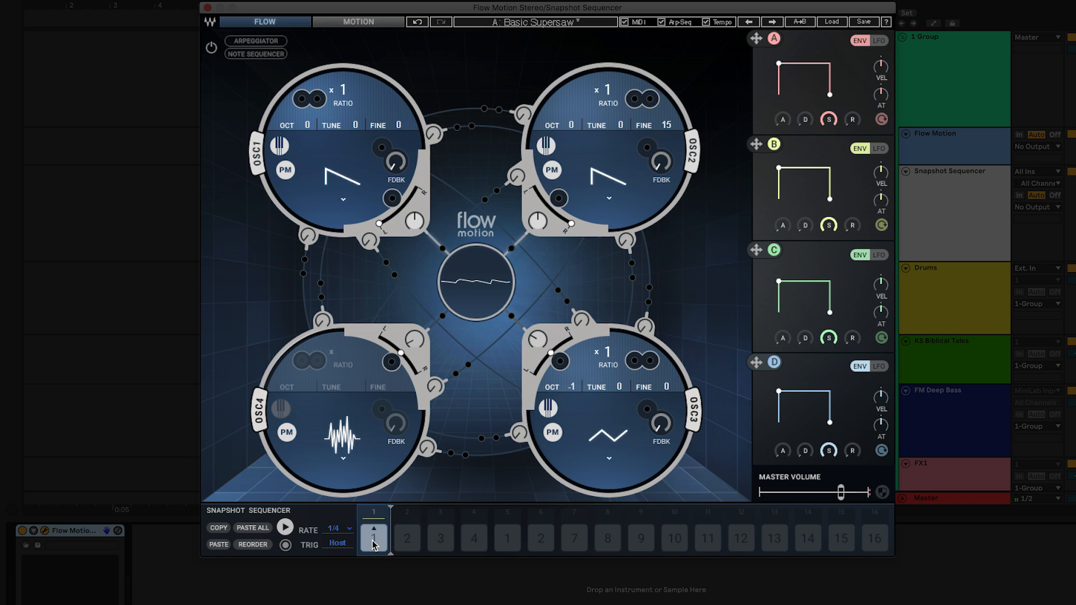
left_click(373, 539)
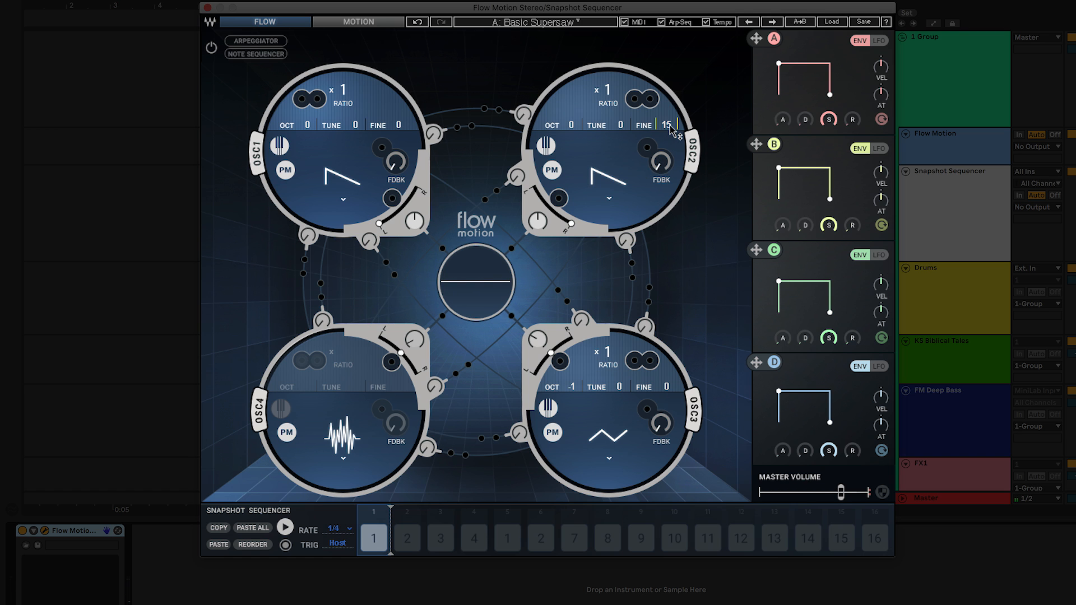
Try OSC2's fine tuning at 65 and restore it to 15, and vary OSC3's octave before returning it to -1
scroll(672, 130, "up", 10)
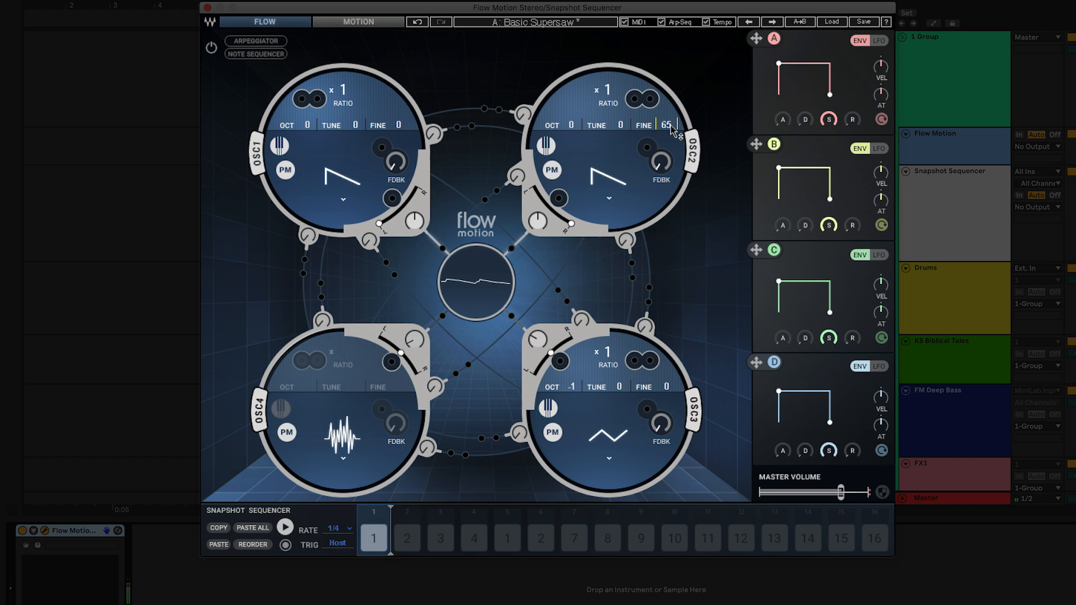
scroll(672, 130, "down", 10)
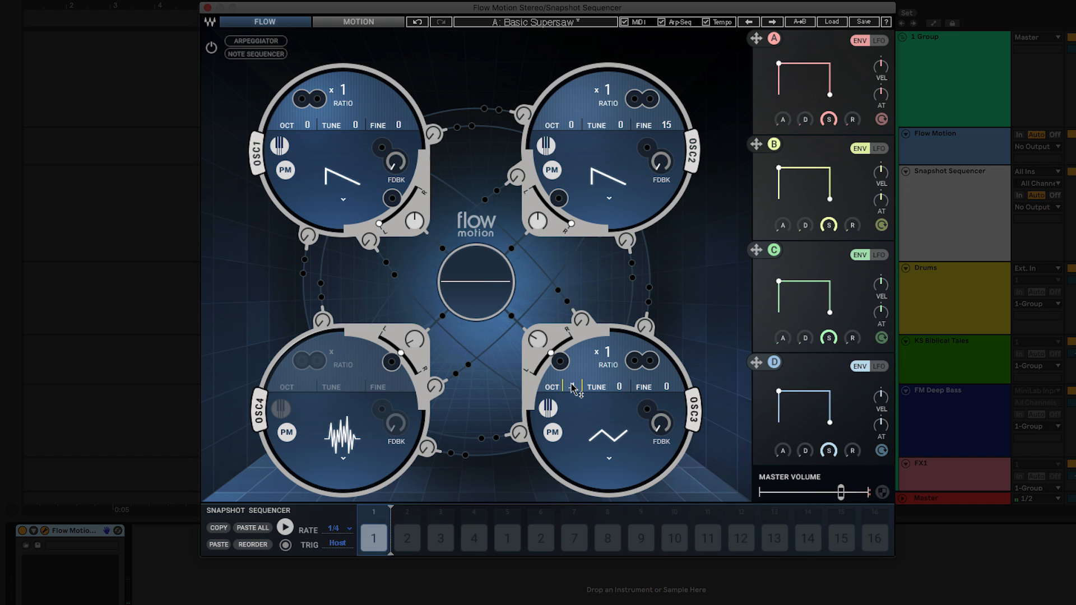
scroll(538, 339, "up", 8)
scroll(415, 341, "up", 5)
scroll(414, 341, "down", 4)
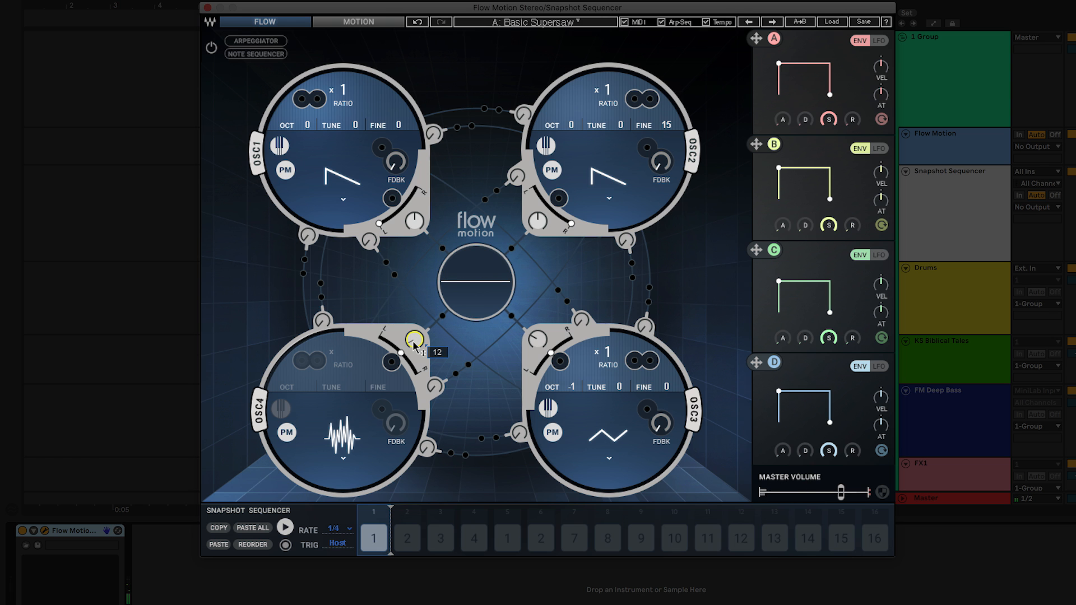
Reduce the amplitude envelope's release to its minimum and raise its attack to 63
left_click(373, 26)
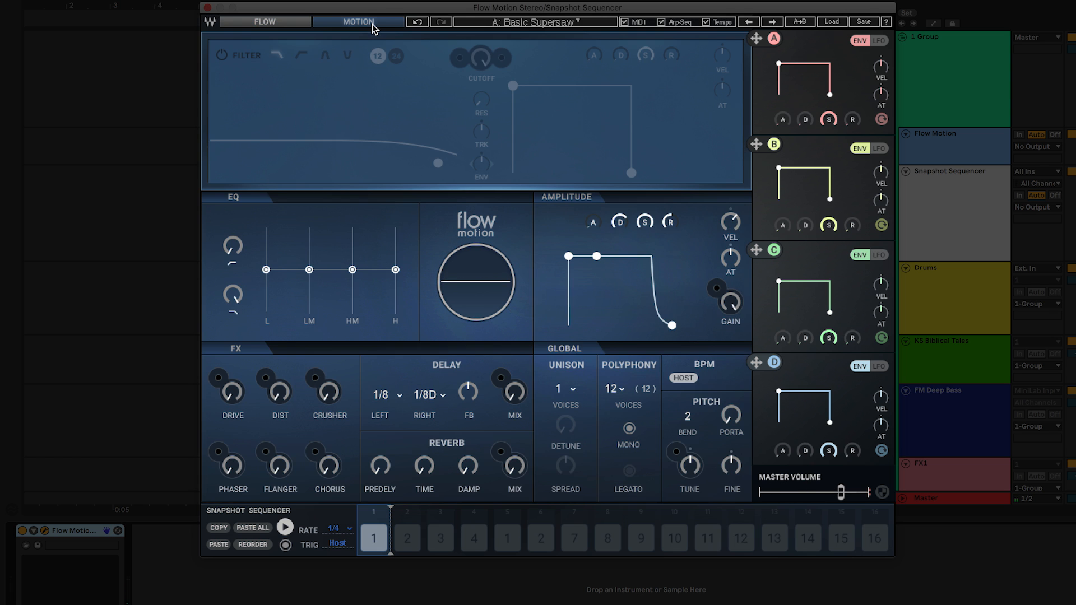
scroll(667, 224, "down", 3)
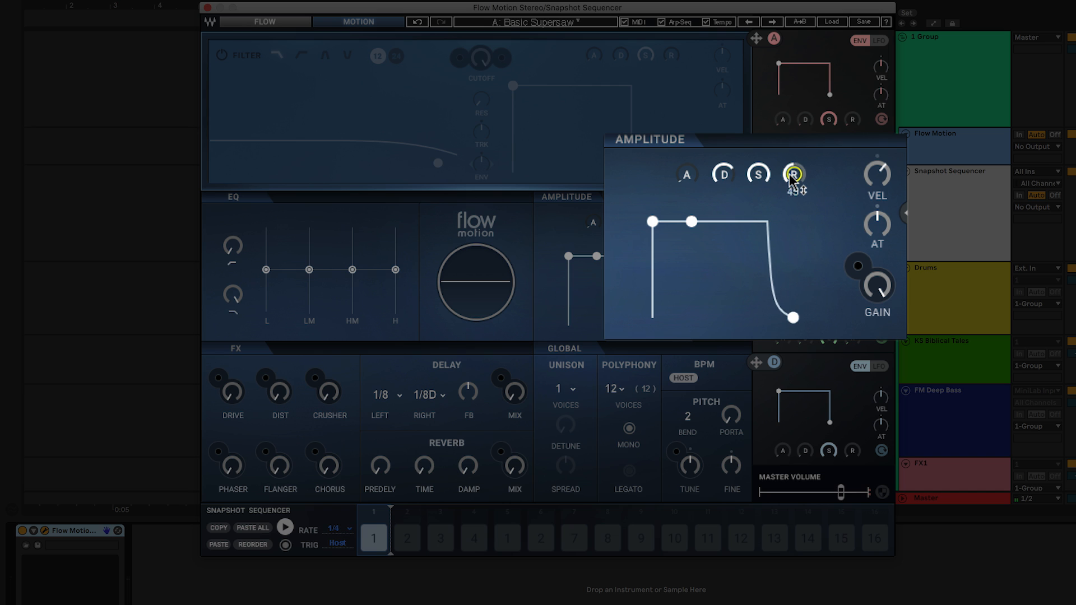
scroll(789, 176, "down", 2)
left_click(690, 174)
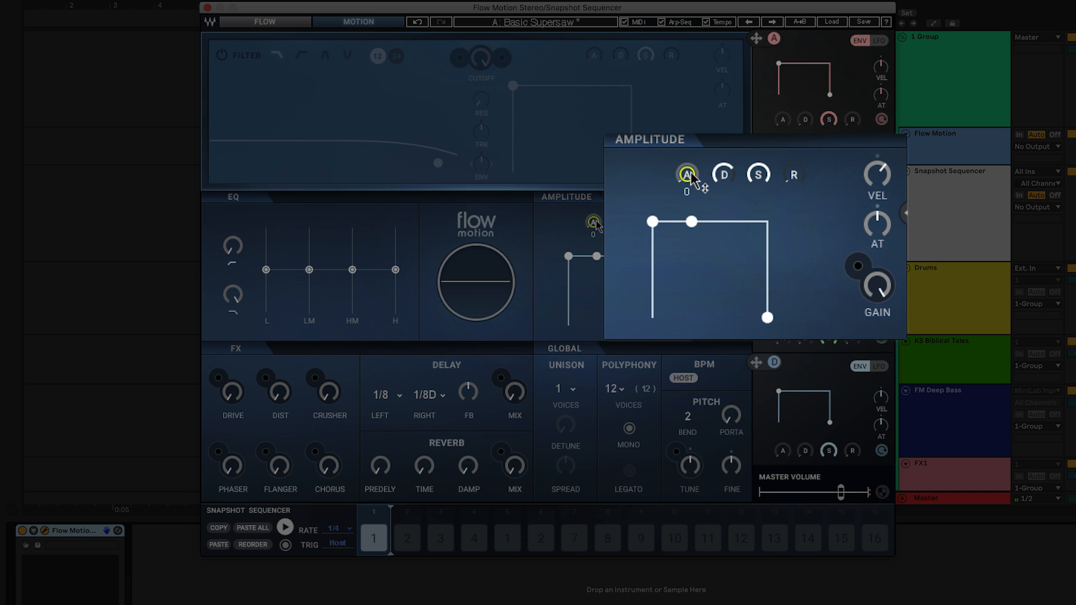
scroll(692, 174, "up", 4)
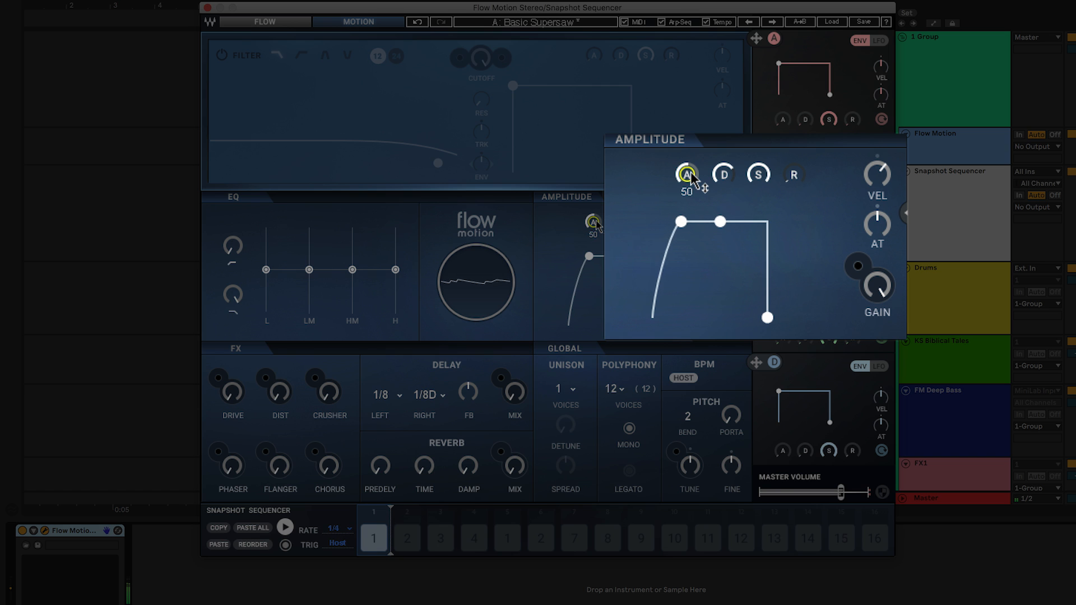
scroll(691, 175, "up", 1)
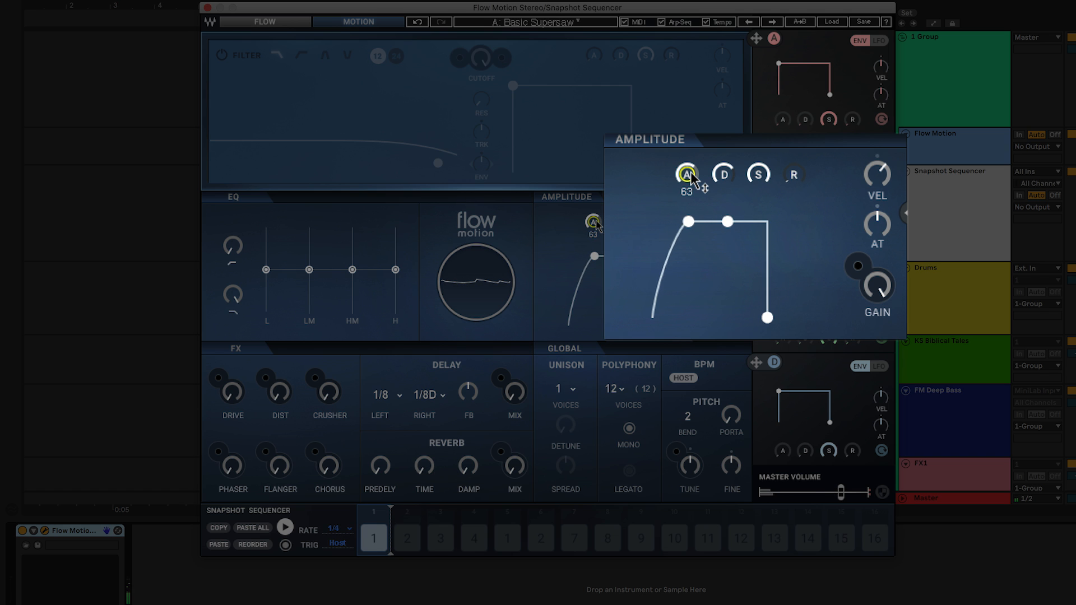
Set the global unison to 2 voices and adjust its detune amount
left_click(573, 389)
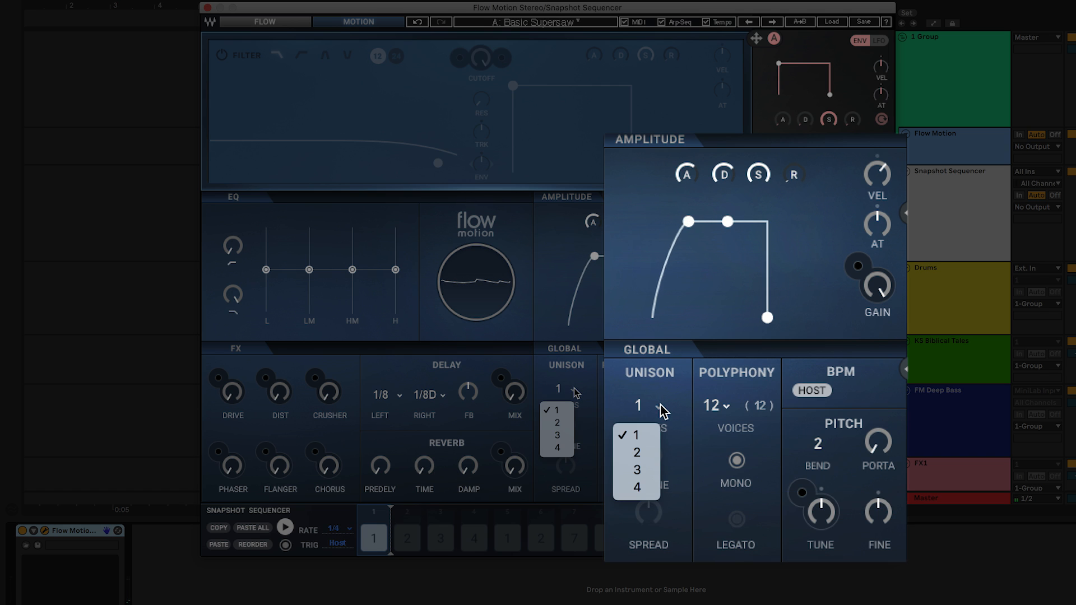
left_click(567, 424)
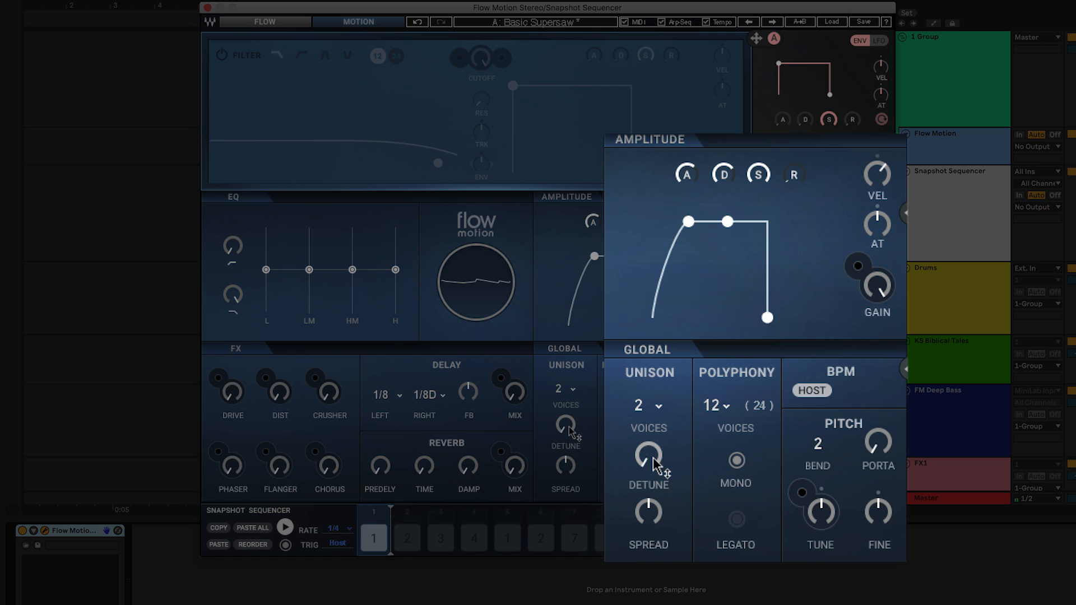
mouse_move(569, 427)
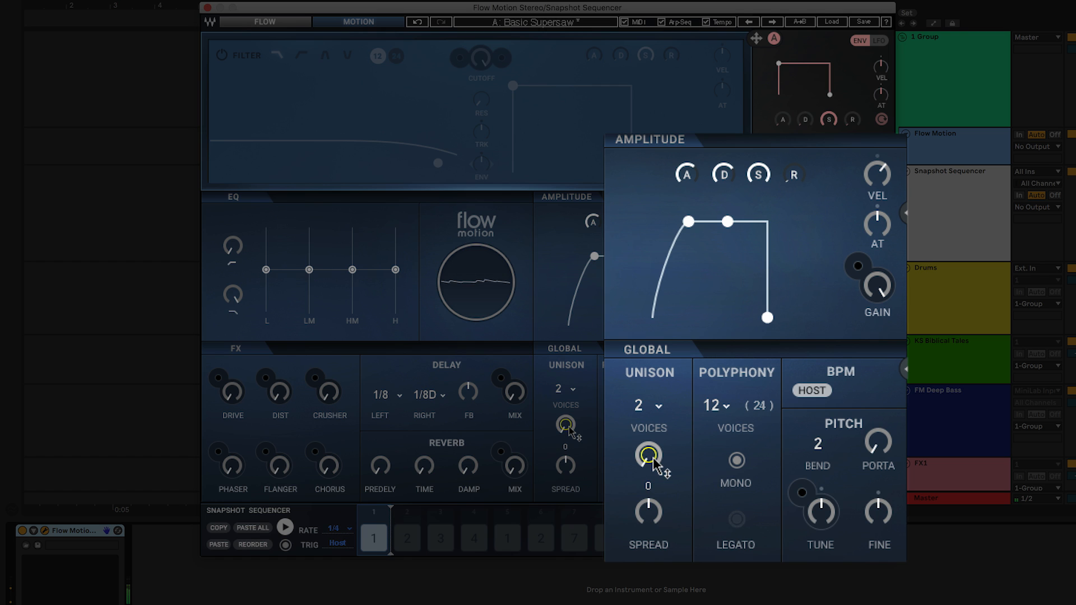
scroll(569, 428, "up", 8)
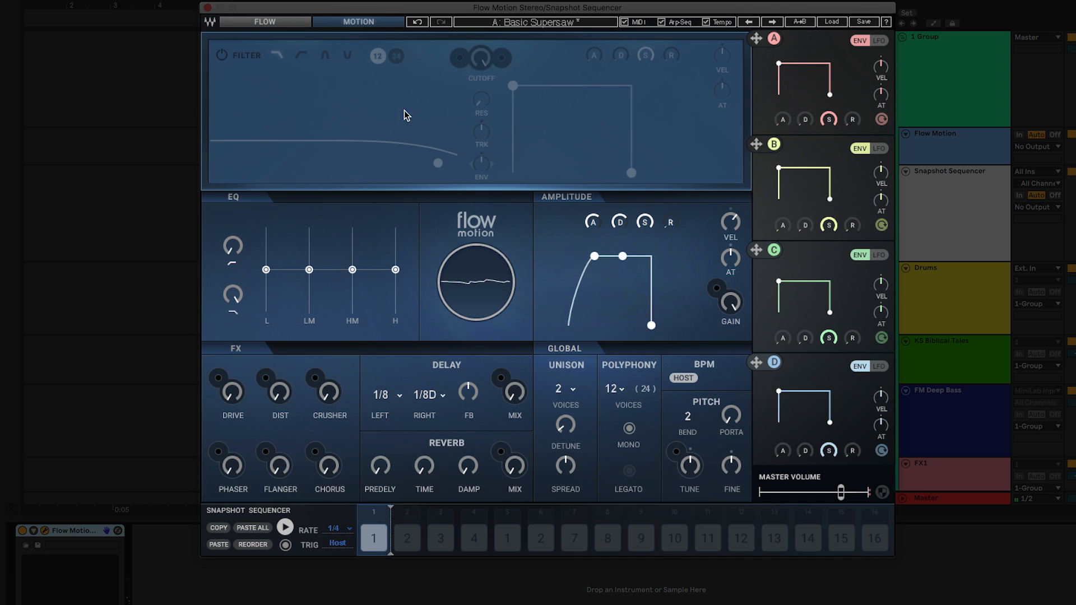
Return to the oscillator view and inspect the snapshots at sequencer steps 2, 3, 4, 6, 7 and 13
left_click(297, 22)
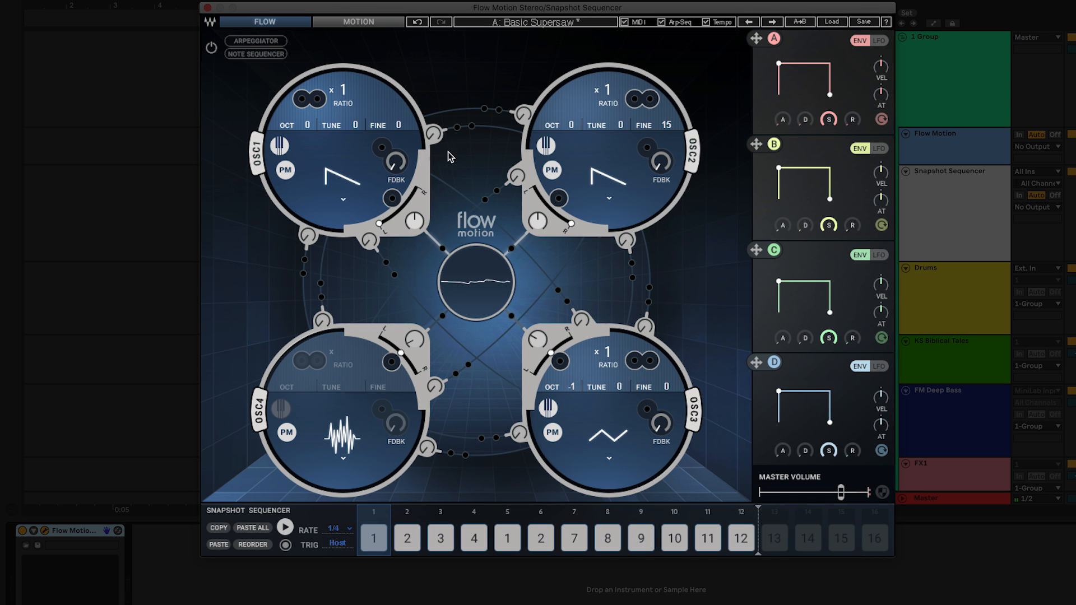
left_click(410, 539)
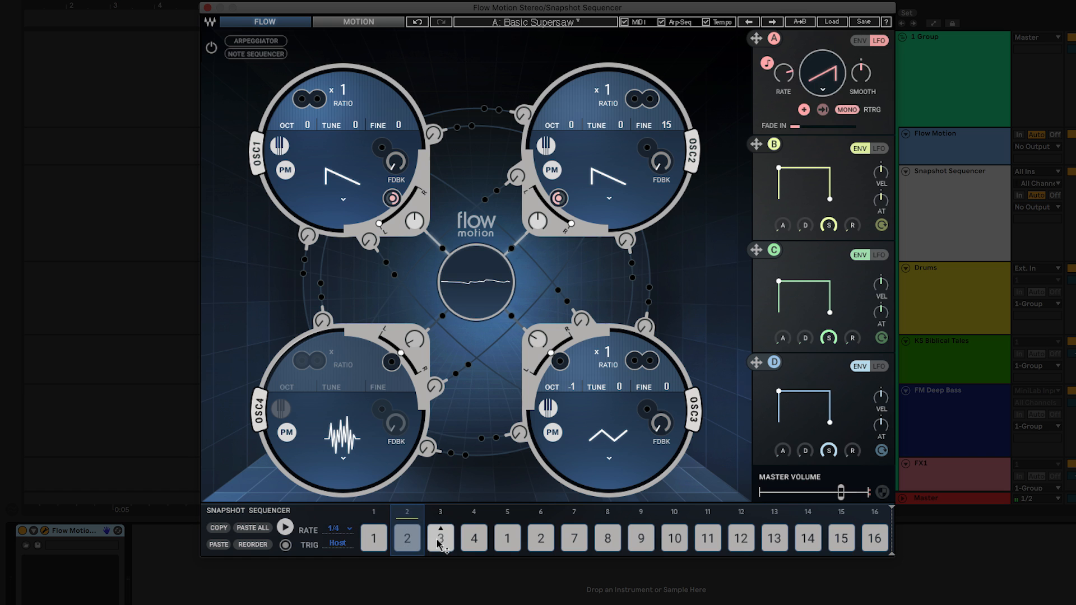
left_click(443, 539)
left_click(477, 539)
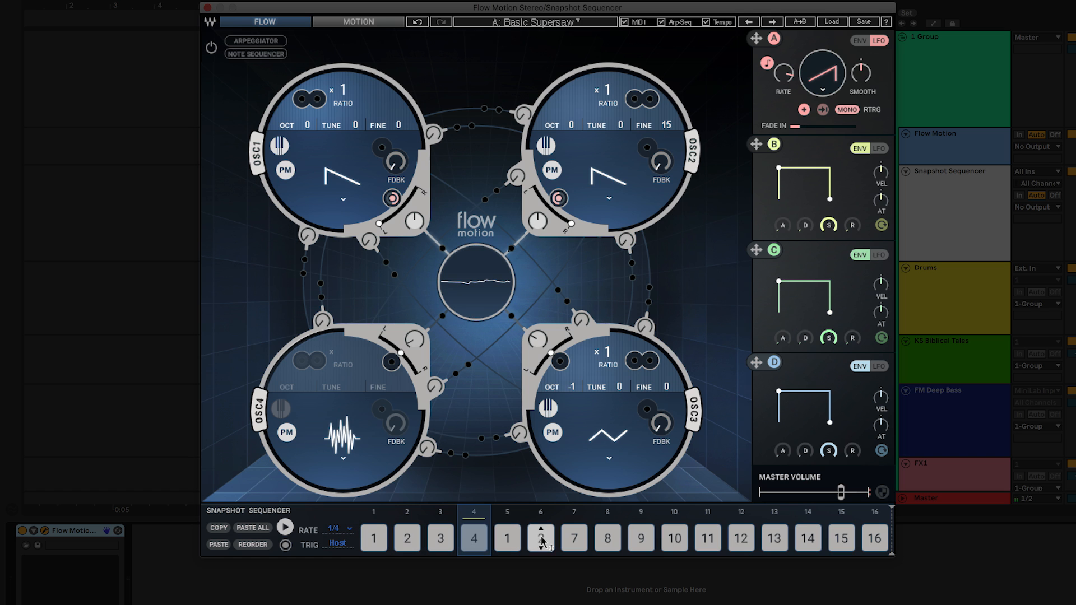
left_click(541, 539)
left_click(574, 540)
left_click(774, 538)
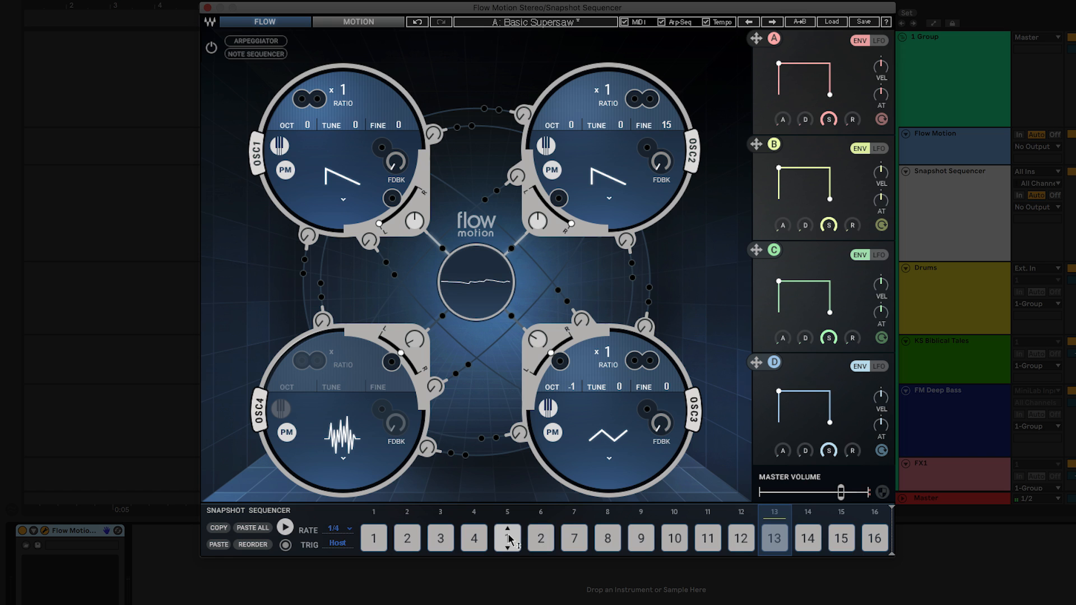
Assign snapshot 5 to sequencer step 5 and snapshot 6 to step 6
left_click(508, 539)
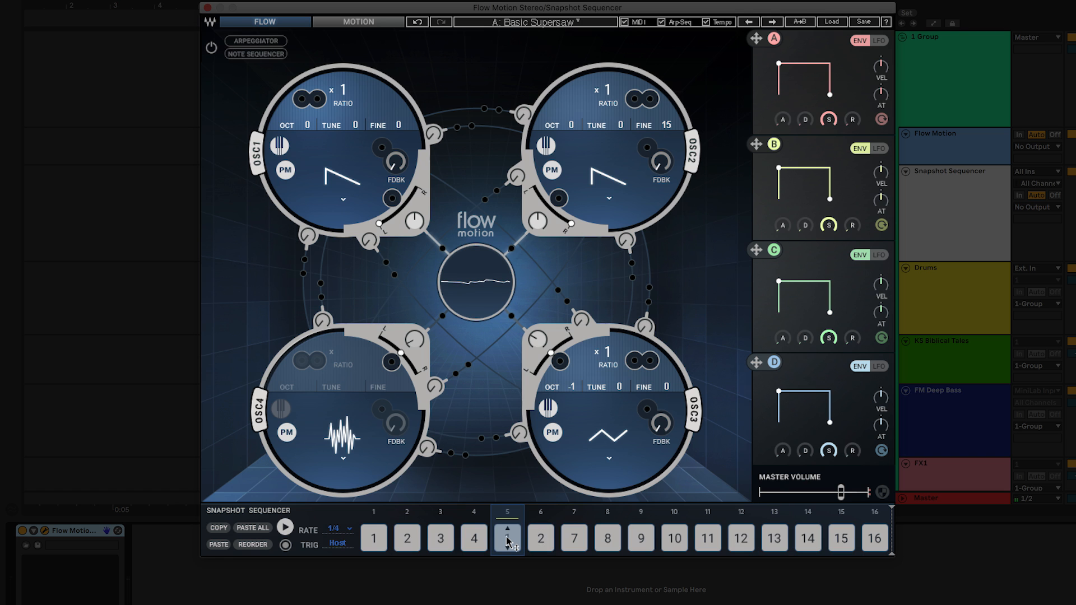
left_click(541, 540)
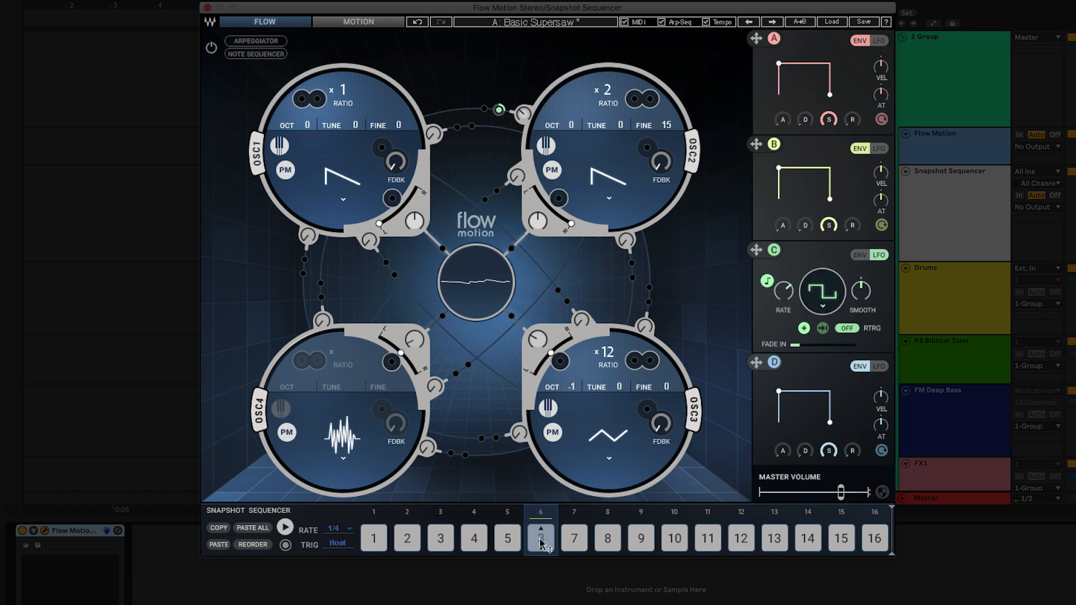
scroll(540, 541, "up", 3)
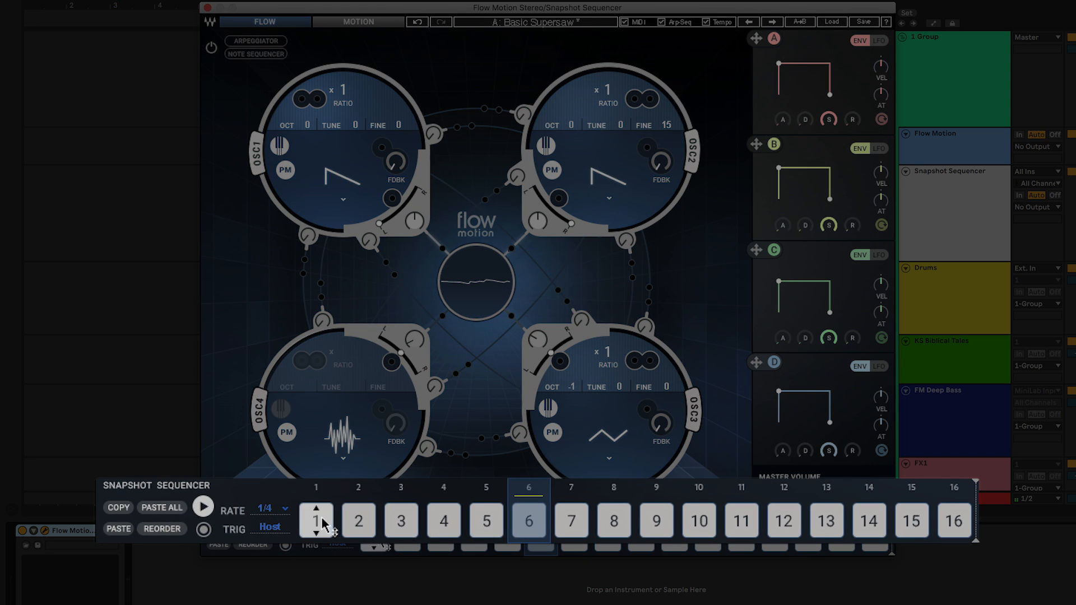
Copy snapshot 1 and paste it to all steps of the snapshot sequencer
left_click(374, 540)
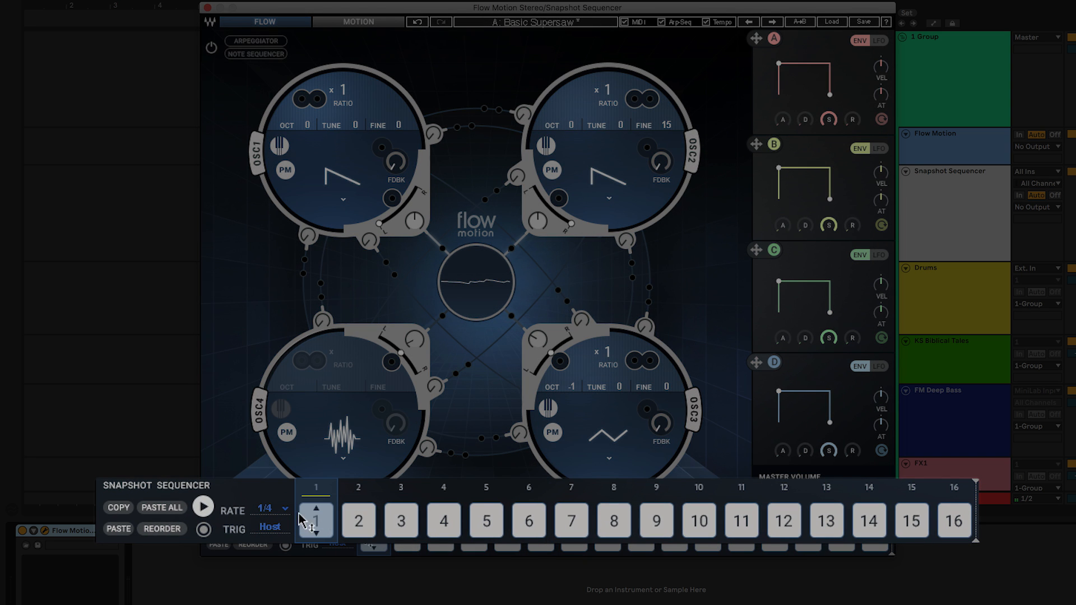
left_click(119, 508)
left_click(159, 509)
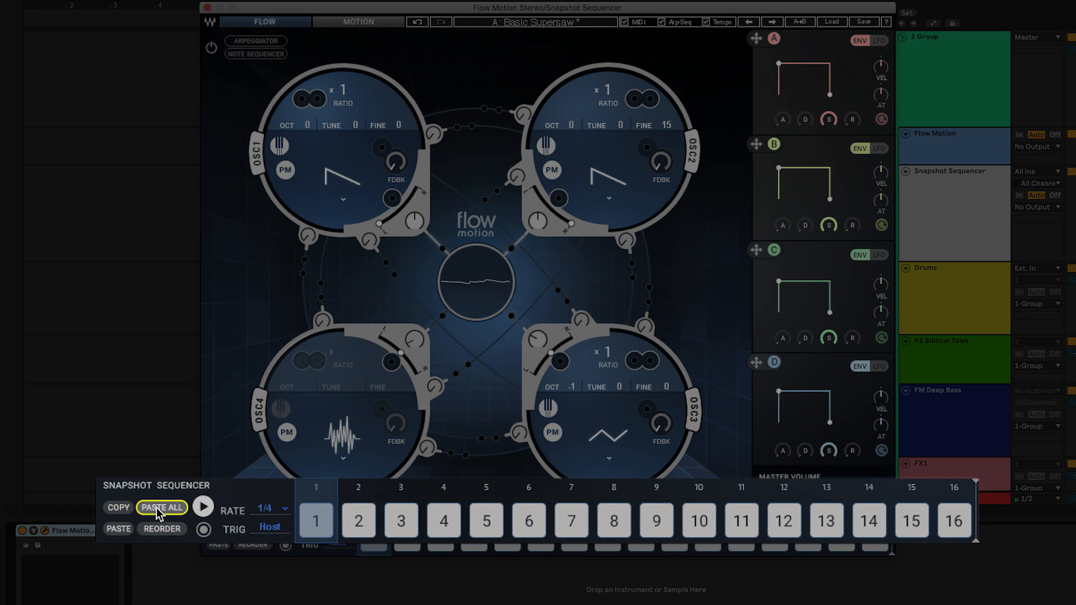
Check the pasted snapshots at steps 2, 4, 16 and 9, and select snapshot 2 for editing
left_click(356, 522)
left_click(443, 520)
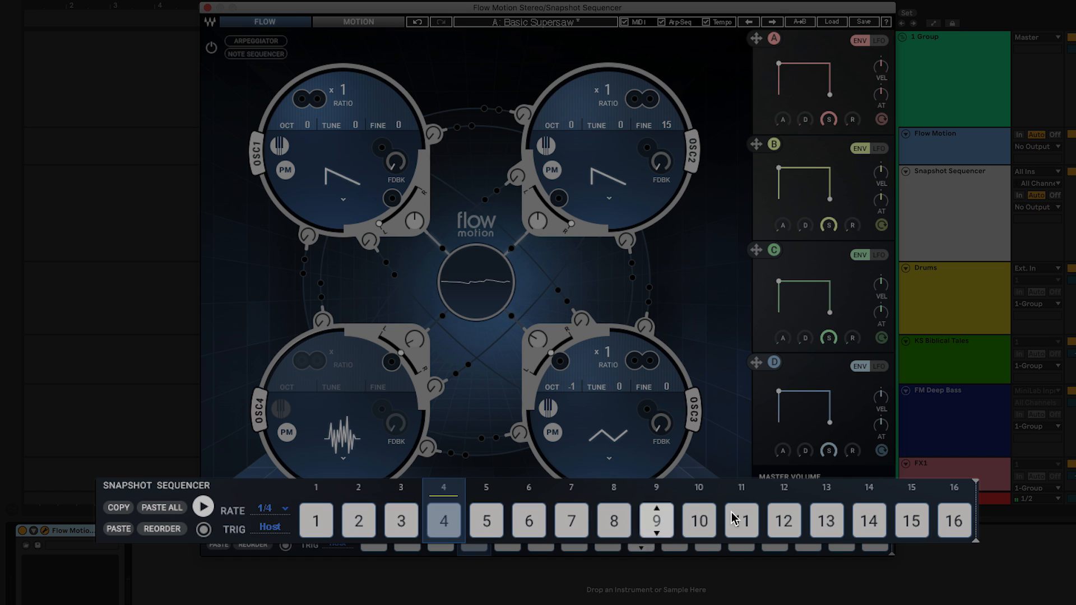
left_click(954, 520)
left_click(661, 526)
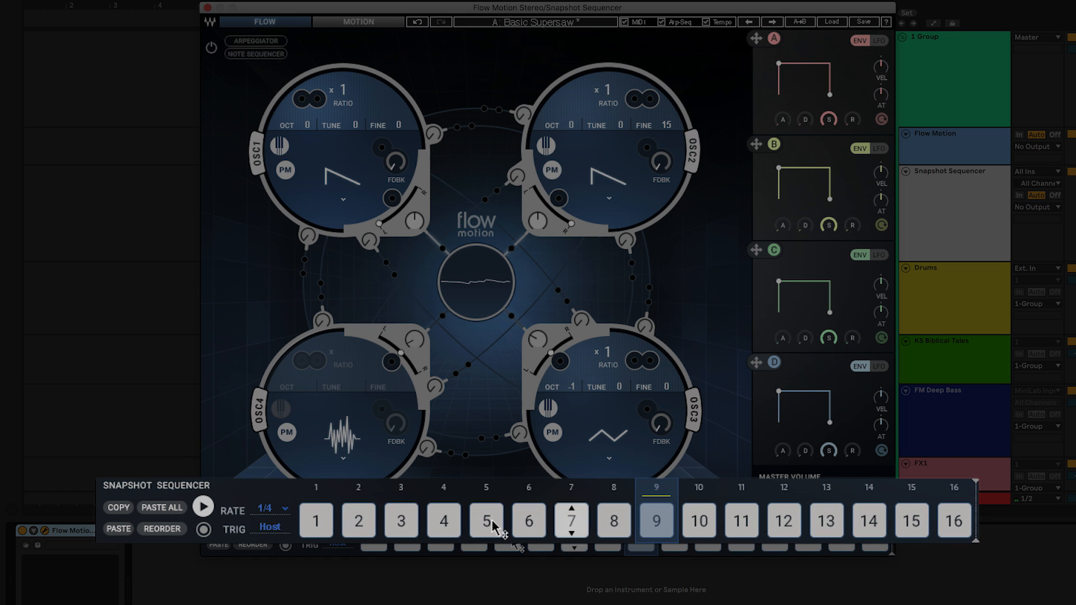
left_click(359, 524)
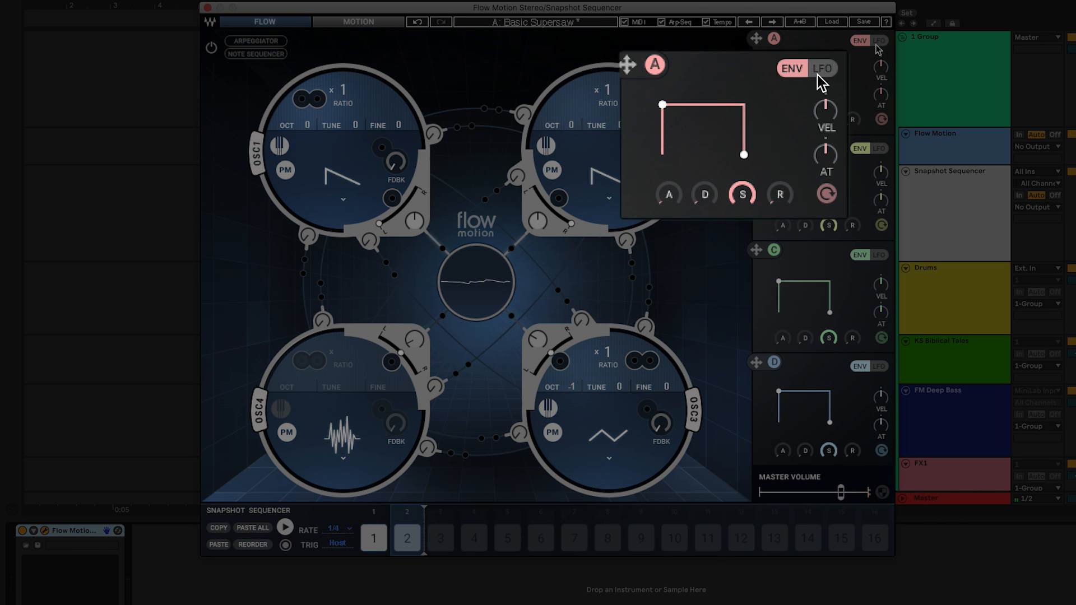
Switch modulator A to a tempo-synced LFO with the Ramp waveform
left_click(878, 44)
left_click(829, 92)
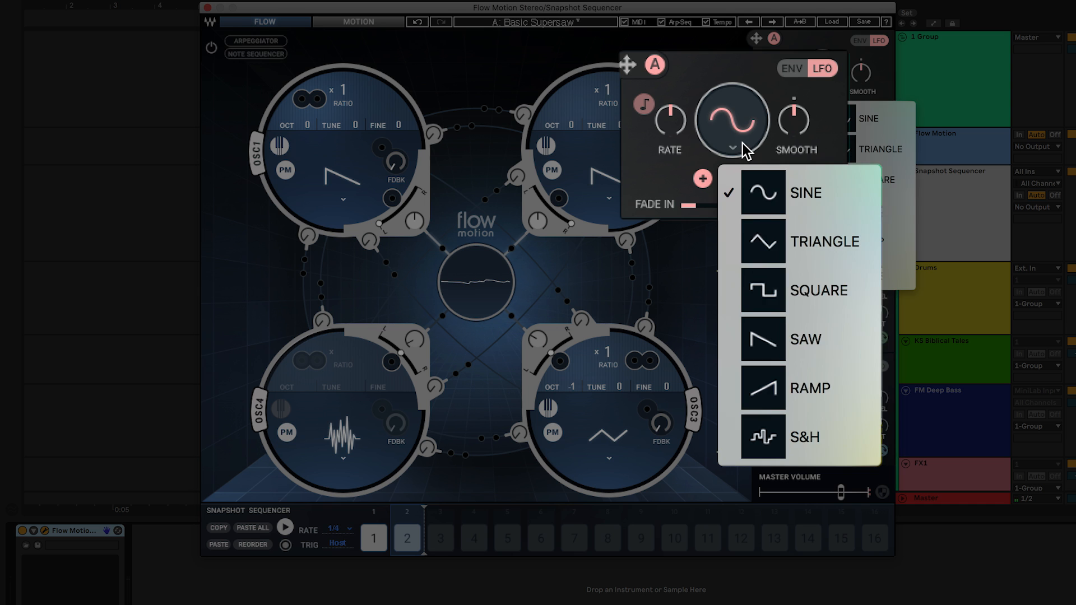
left_click(807, 388)
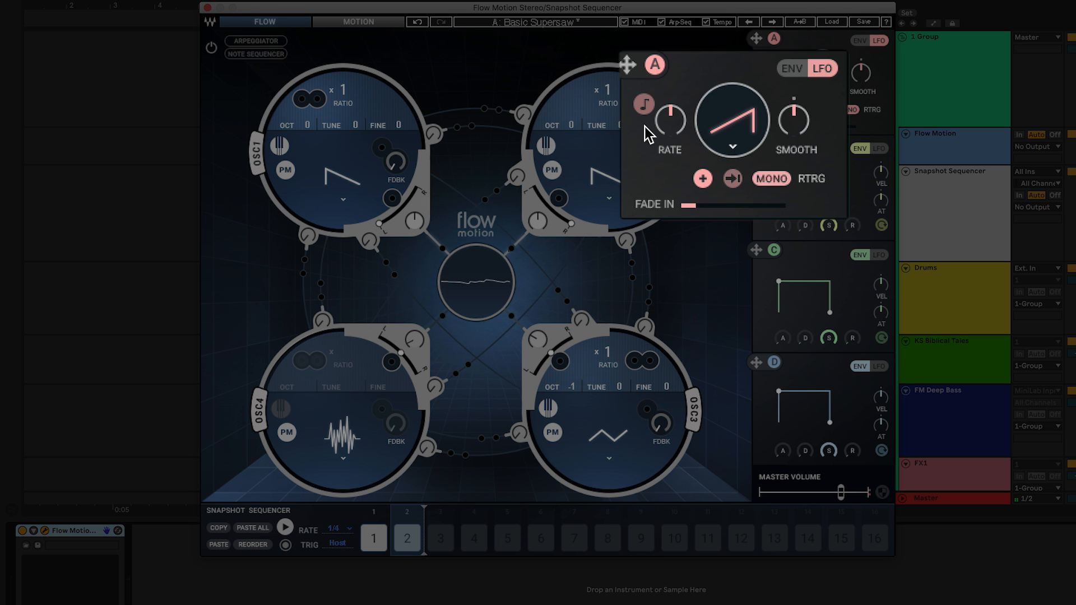
left_click(644, 107)
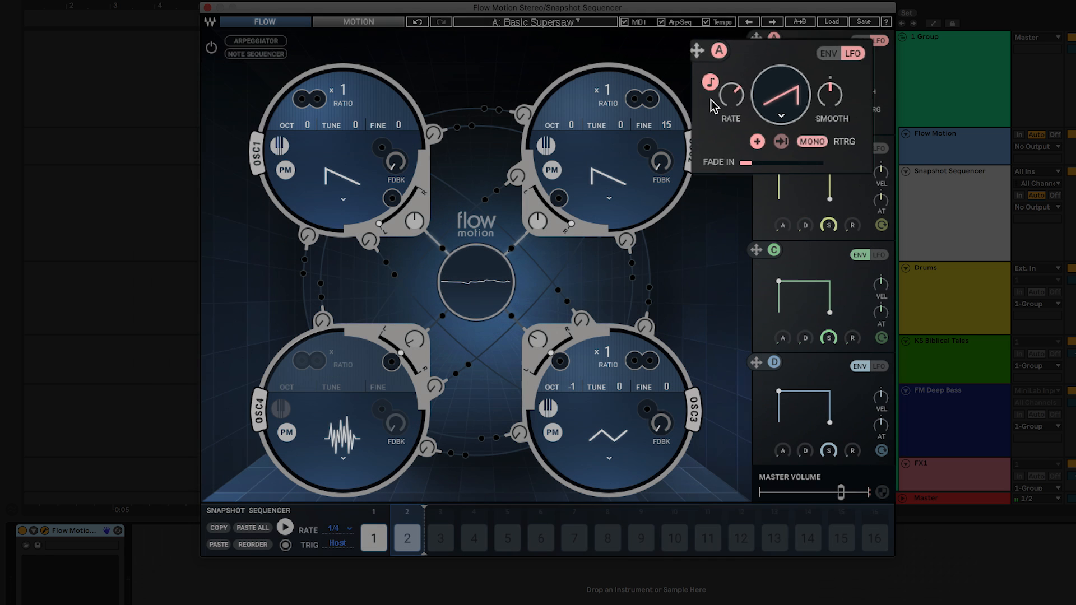
Assign modulator A to the pan modulation slots of OSC2 and OSC1
left_click_drag(770, 42, 561, 201)
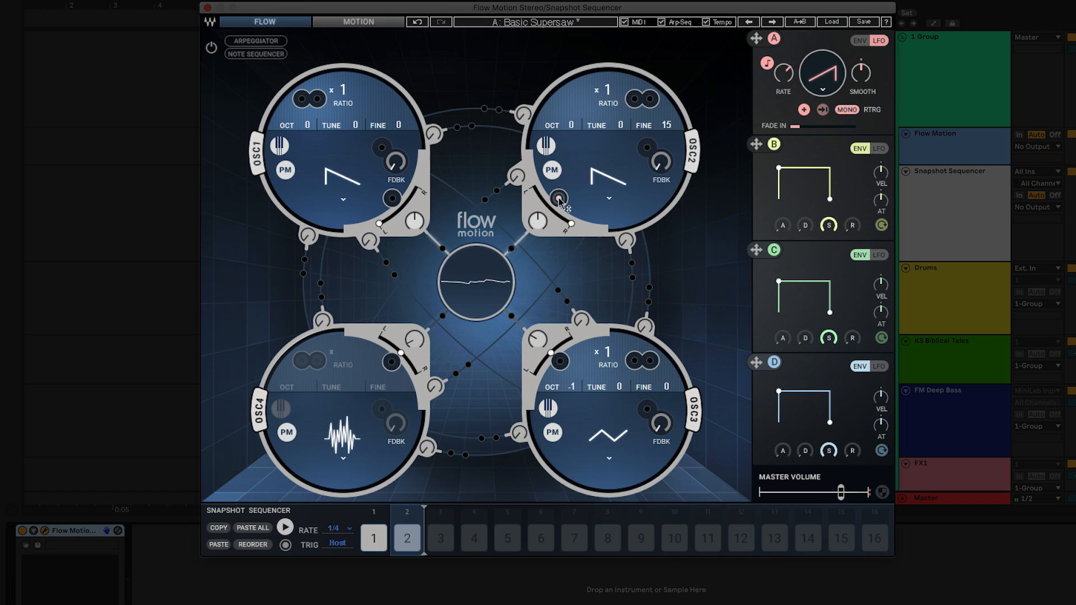
left_click(392, 198)
left_click(422, 240)
Assign modulator A to the Gain of the amplitude section
left_click(359, 22)
left_click_drag(774, 39, 871, 283)
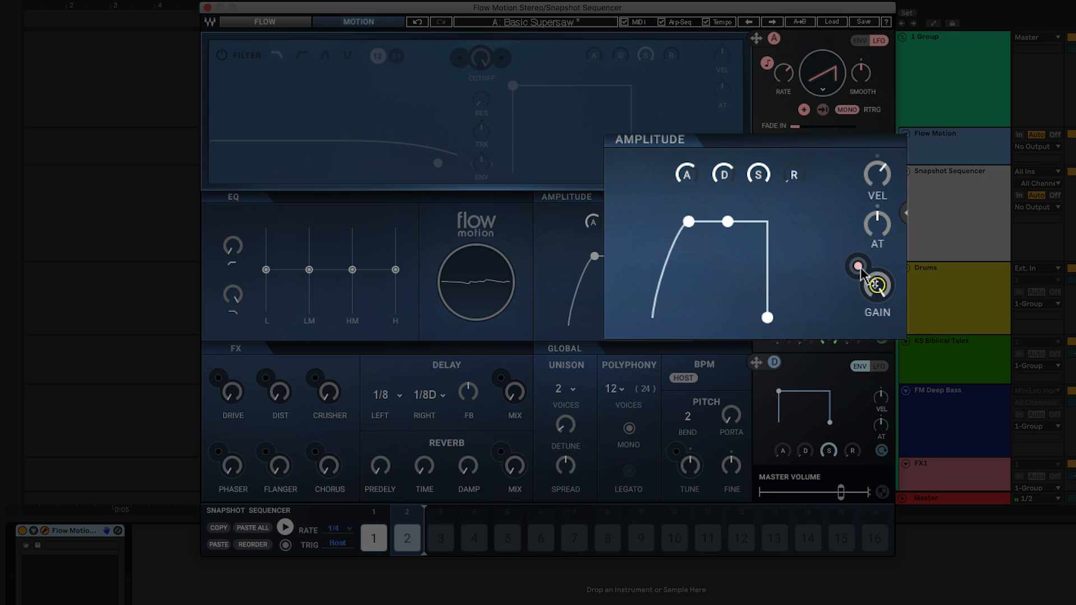
mouse_move(860, 268)
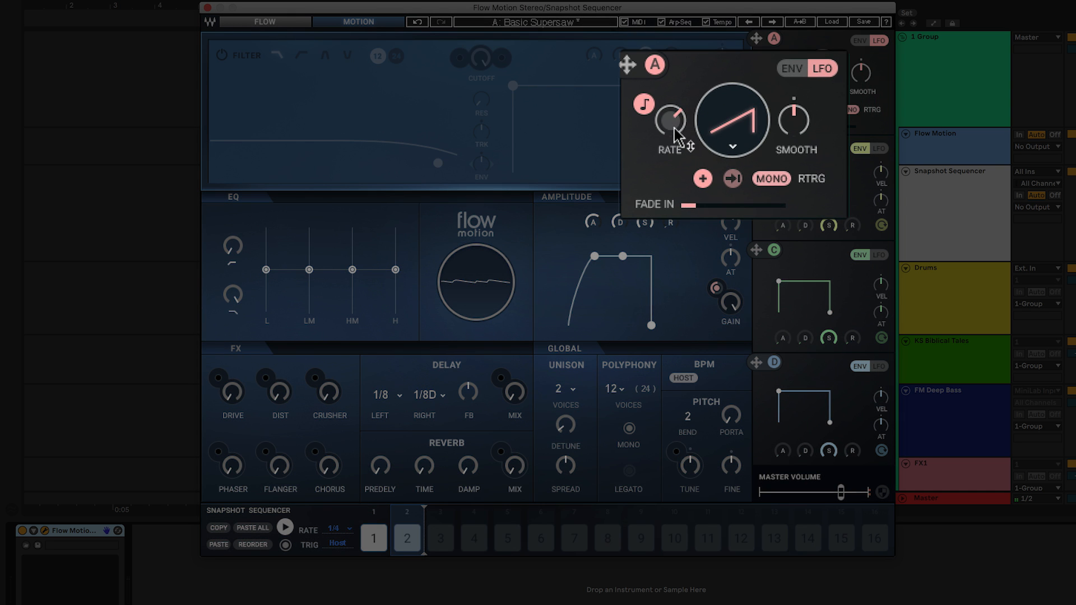
For snapshot 2, adjust modulator A's LFO rate and enable the 12 dB low-pass filter with cutoff at 50 and raised resonance
left_click(785, 77)
scroll(674, 127, "up", 1)
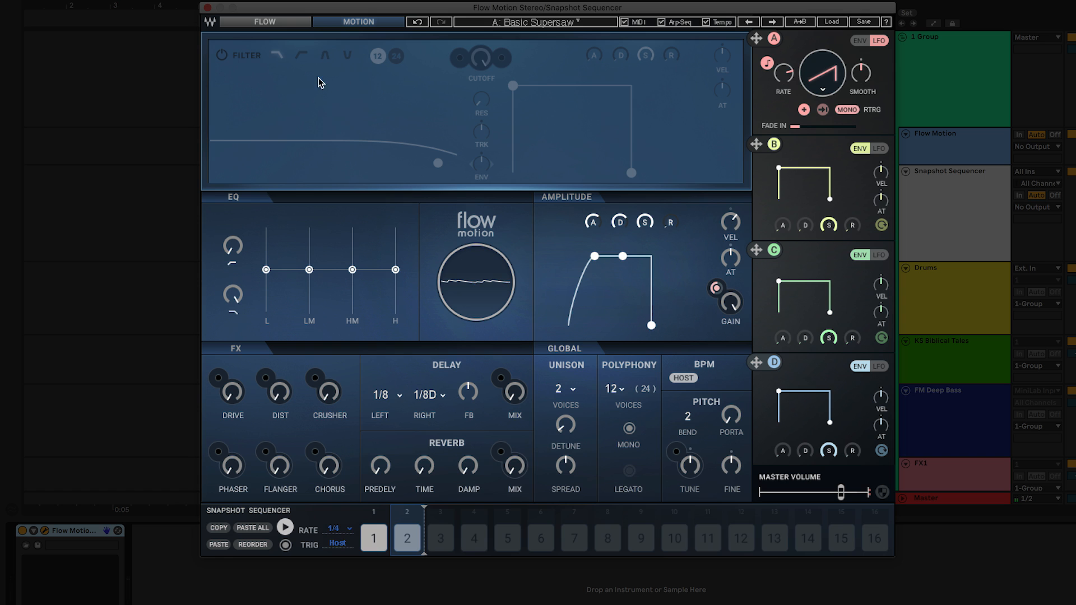
left_click(222, 55)
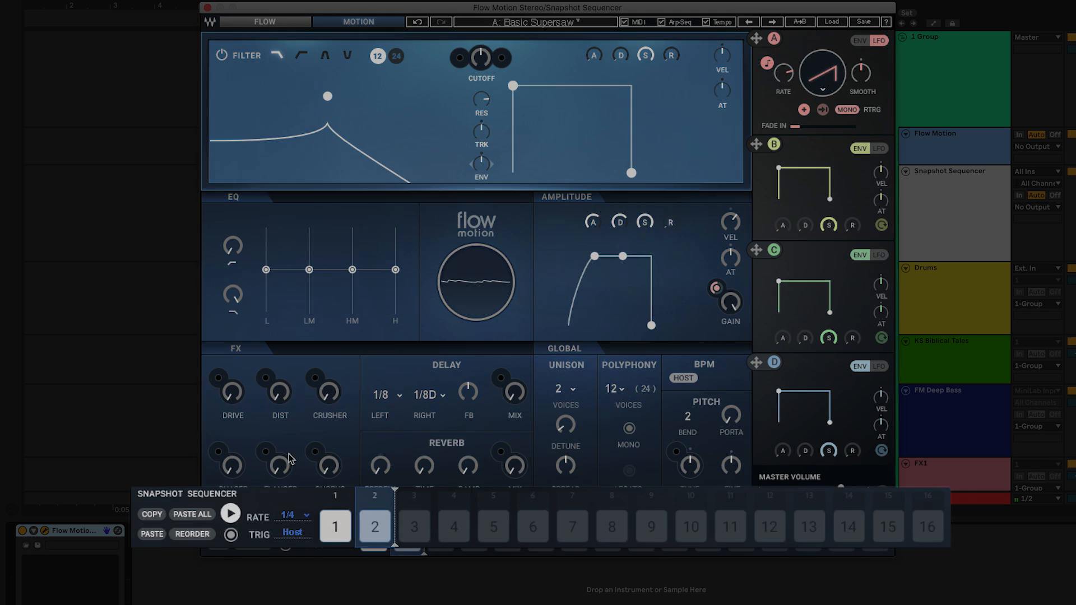
Play the two-step snapshot sequence while trying rates such as 1/16D and 1/32, return the rate to 1/4, and stop playback
left_click(285, 527)
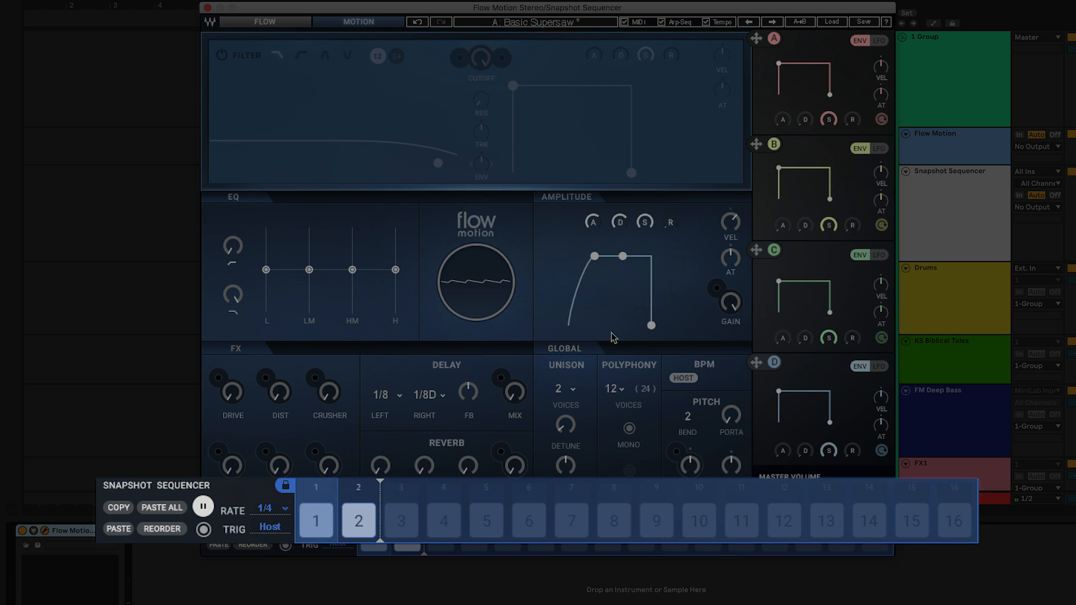
scroll(272, 516, "down", 3)
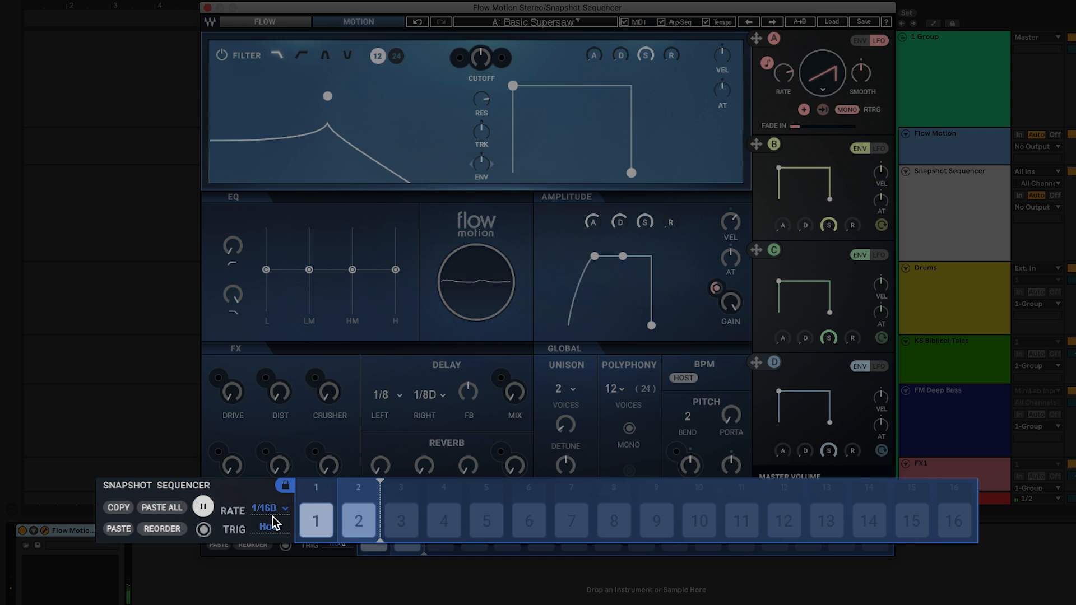
scroll(272, 516, "down", 4)
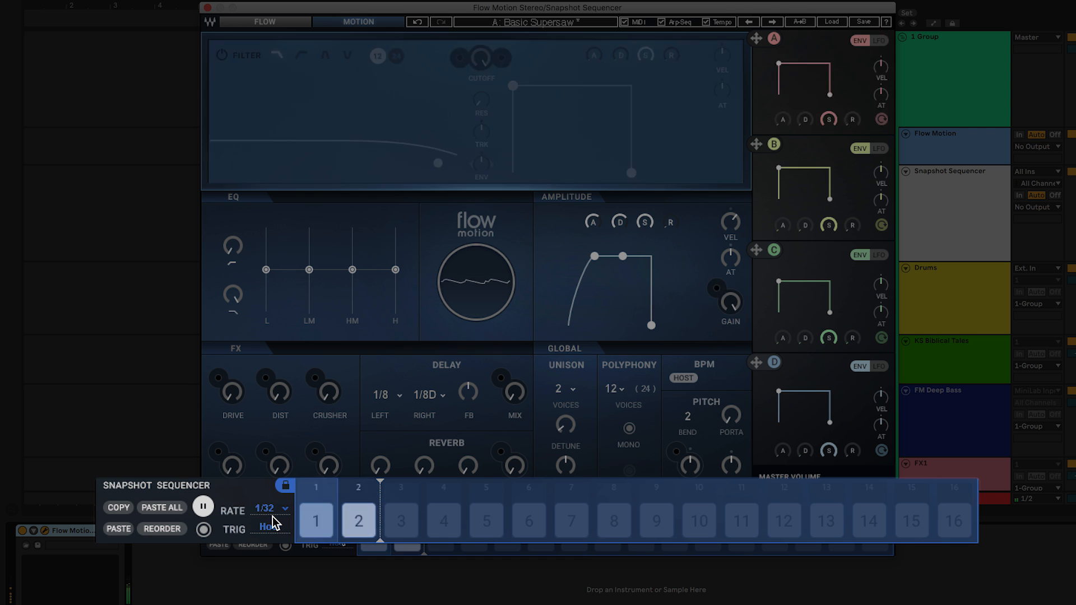
scroll(273, 517, "up", 6)
left_click(276, 537)
left_click(275, 532)
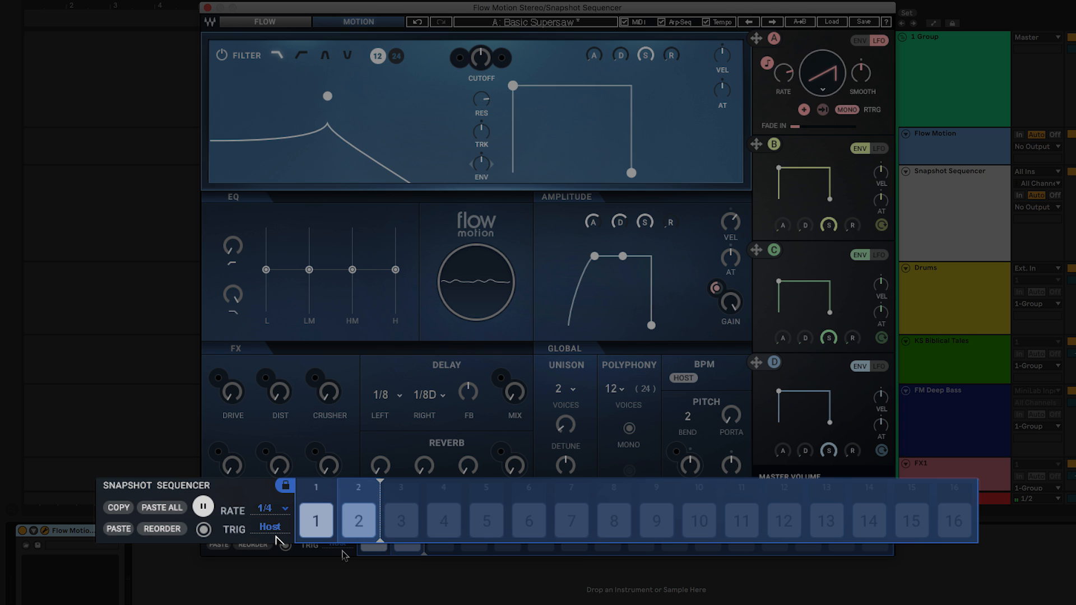
key("space")
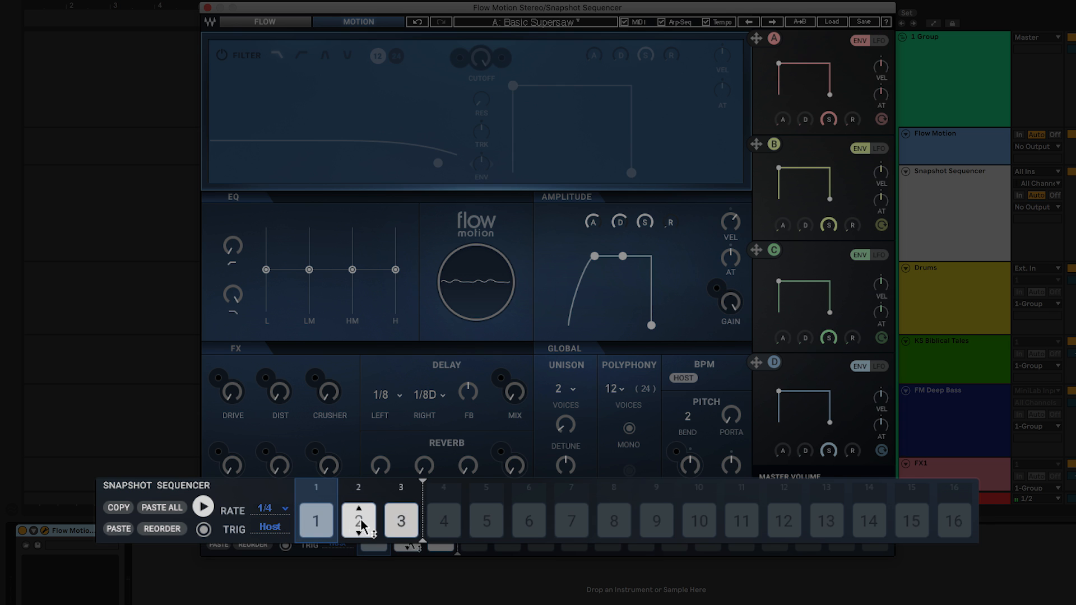
Extend the sequence to three steps, select snapshot 3 and raise its Crusher effect to a moderate amount
left_click(401, 518)
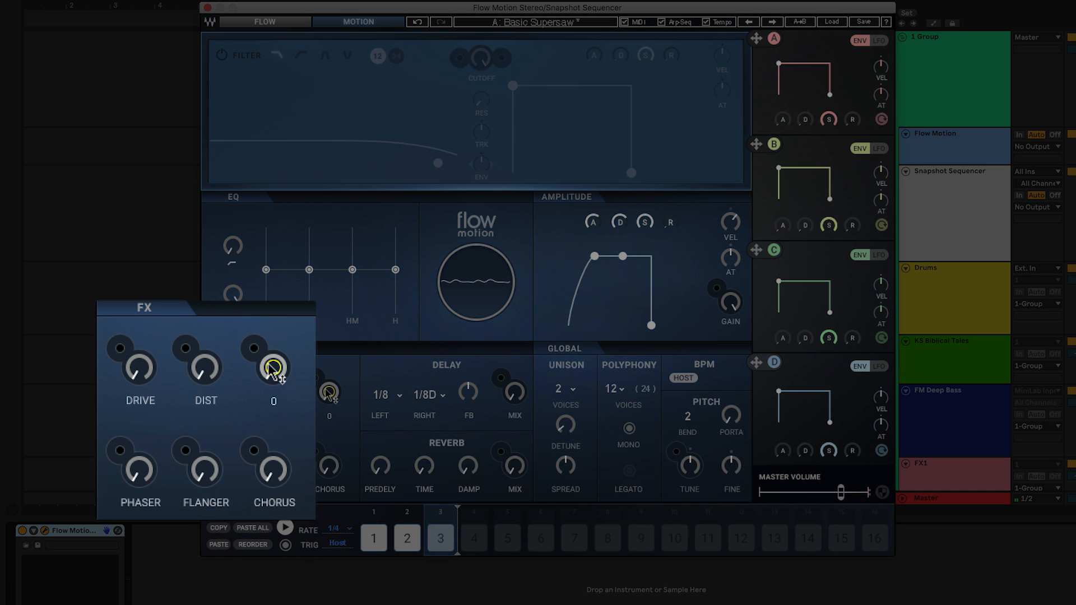
scroll(273, 368, "up", 15)
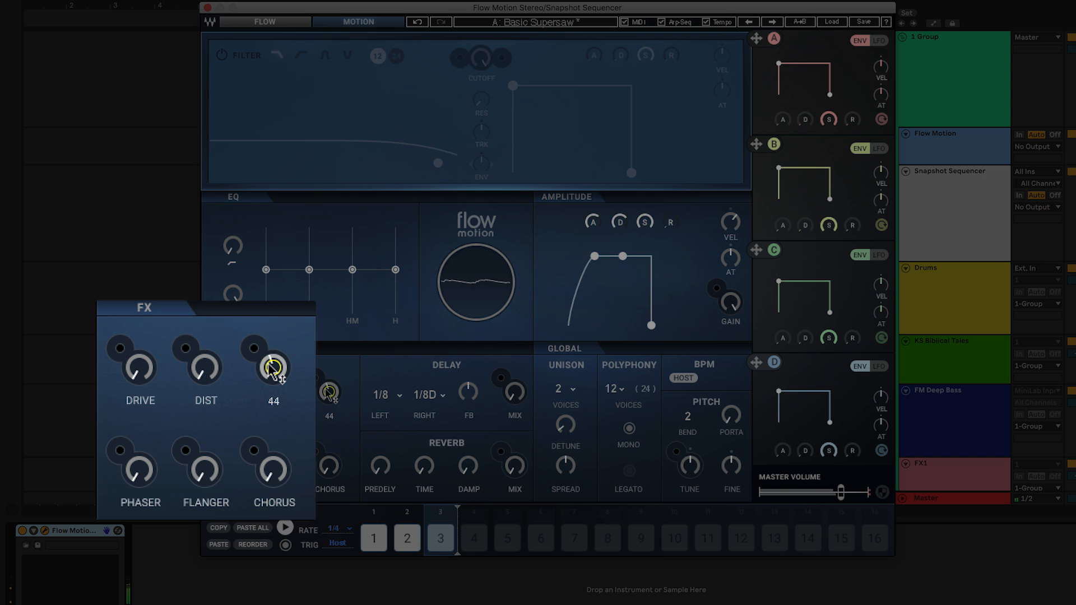
scroll(273, 369, "down", 9)
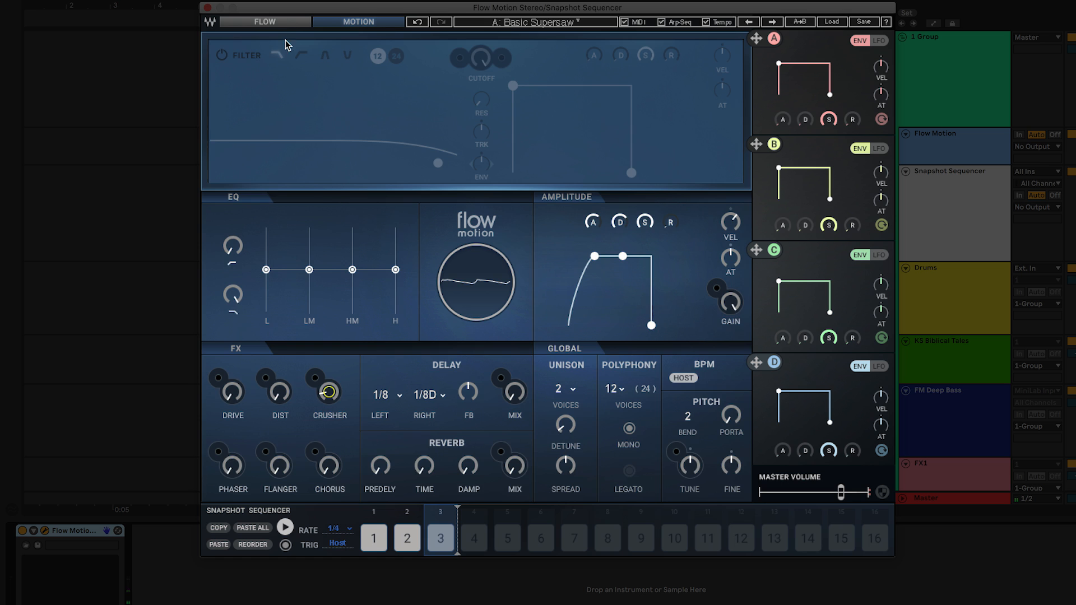
Set the oscillator ratios of snapshot 3 to 2 for OSC2 and 12 for OSC3
left_click(286, 26)
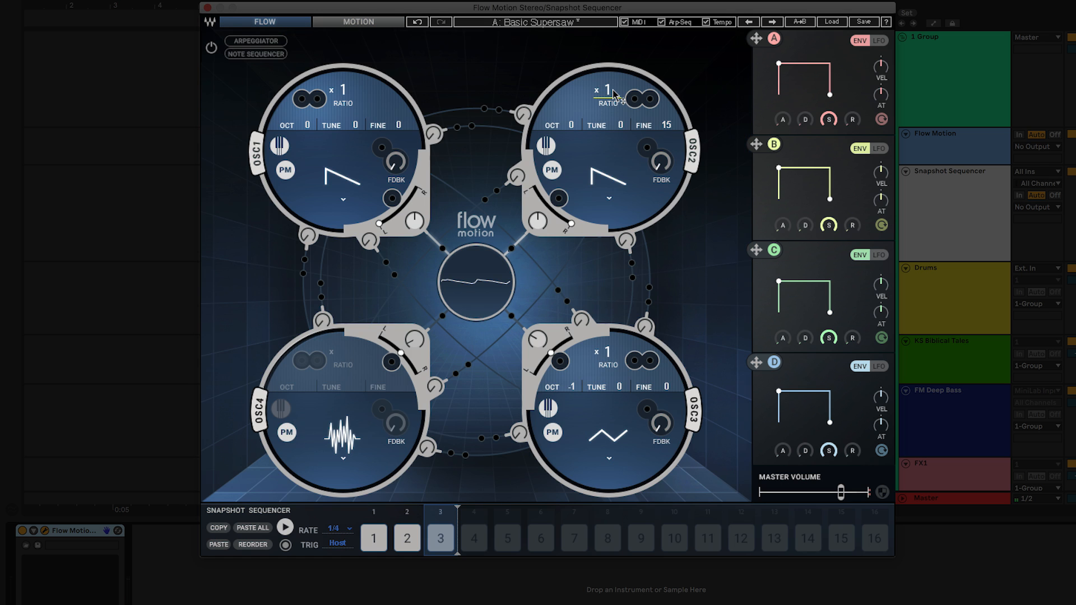
scroll(615, 94, "up", 1)
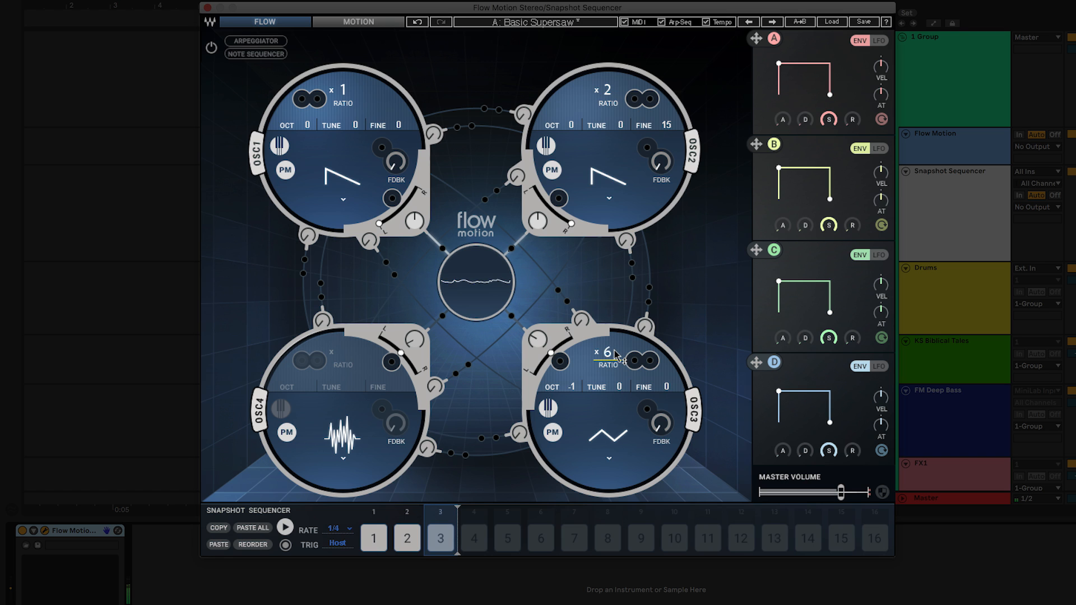
scroll(615, 354, "up", 11)
Switch modulator C to an LFO with the square waveform
left_click(879, 255)
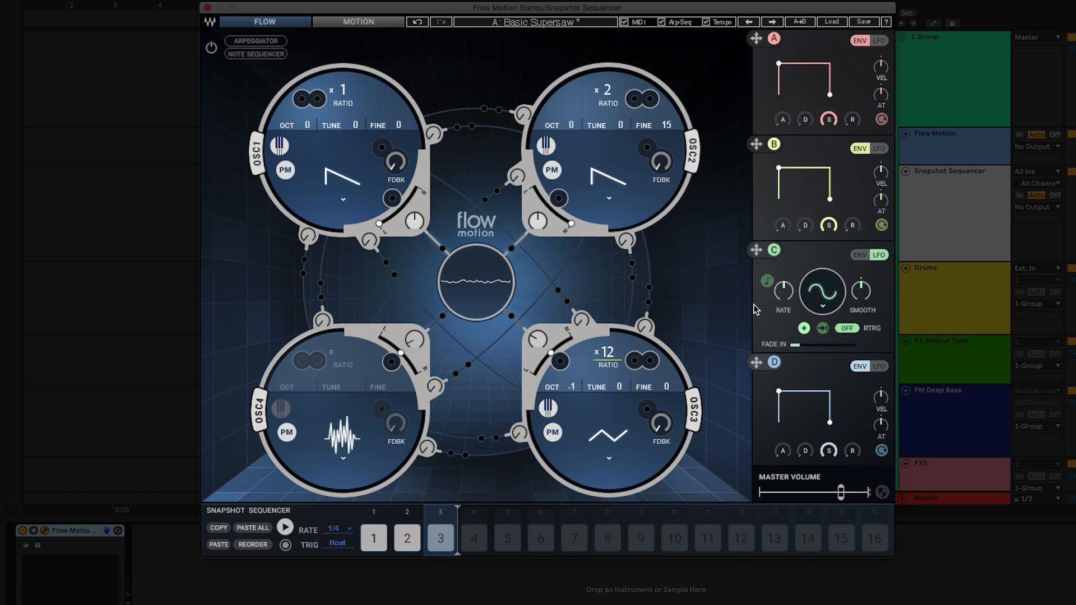
left_click(822, 291)
left_click(841, 396)
Assign modulator C to the FM amount between OSC1 and OSC2 beside OSC2, and raise both the FM amount and the modulation depth
left_click_drag(774, 250, 499, 110)
mouse_move(524, 114)
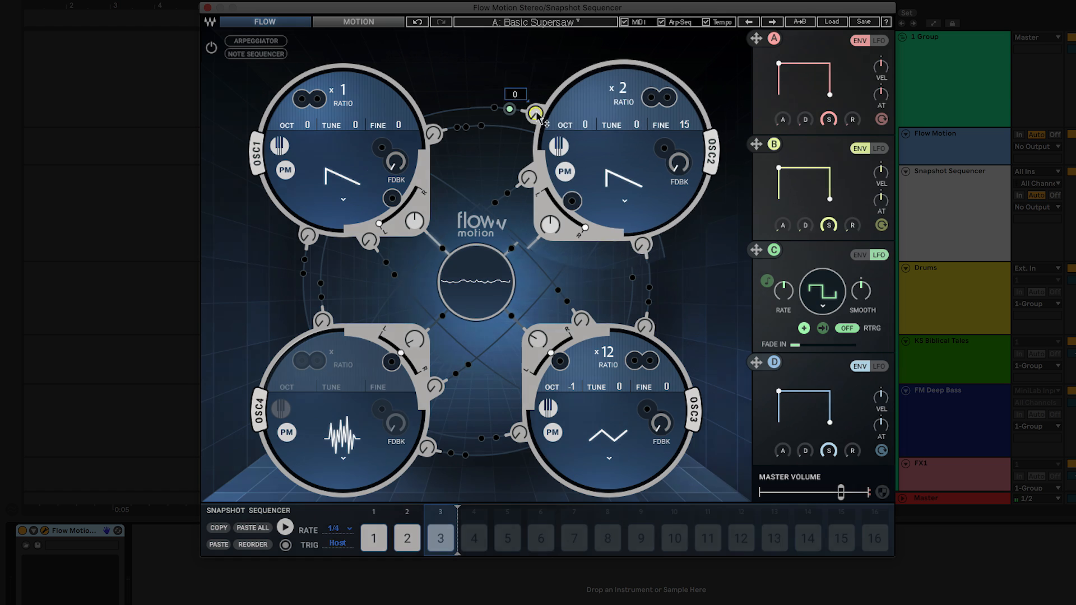
left_click_drag(524, 115, 524, 107)
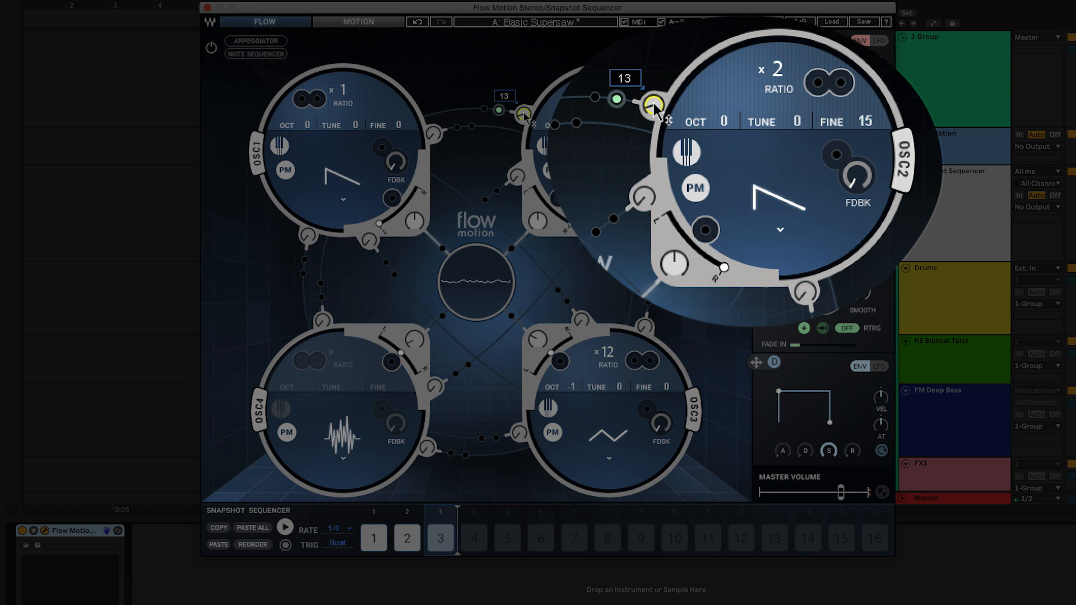
mouse_move(499, 111)
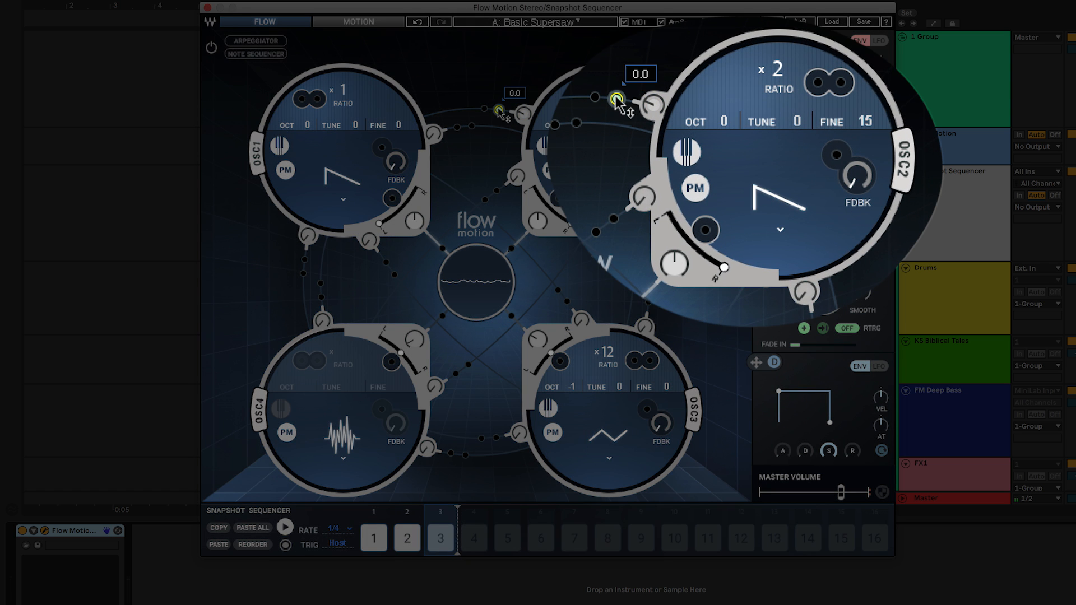
left_click_drag(500, 111, 499, 109)
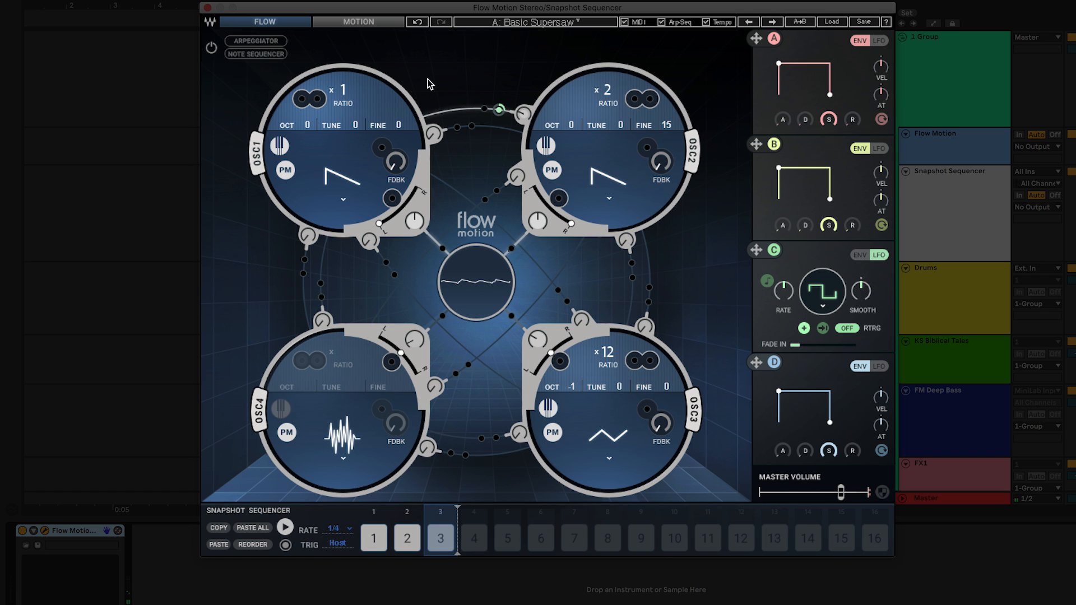
Assign modulator C to the amplitude Gain with a depth of 100 and sync its rate to the tempo
left_click(374, 26)
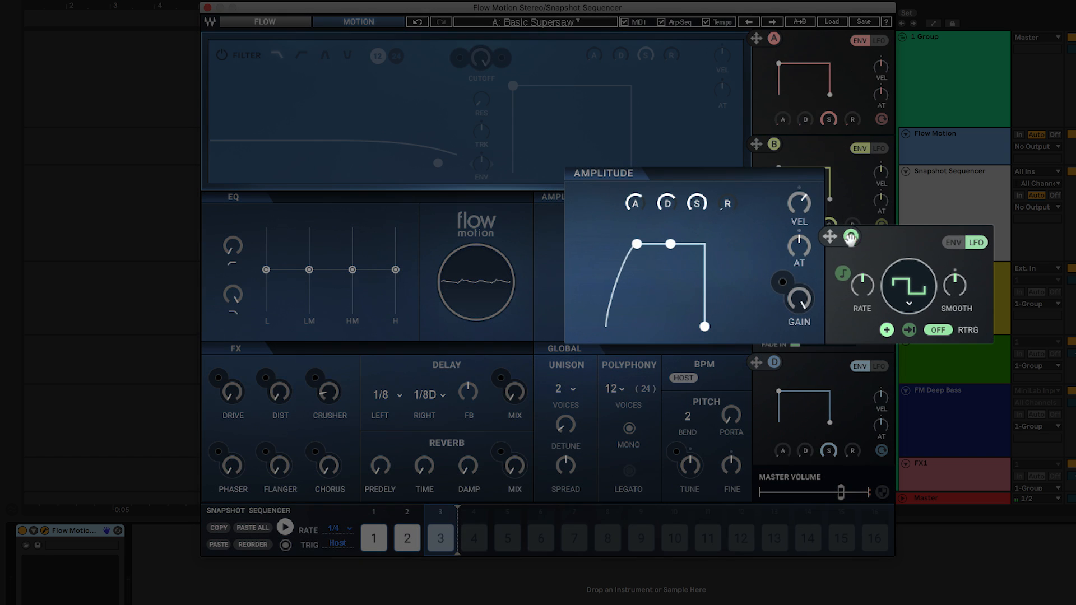
left_click_drag(775, 250, 717, 289)
left_click_drag(784, 283, 785, 278)
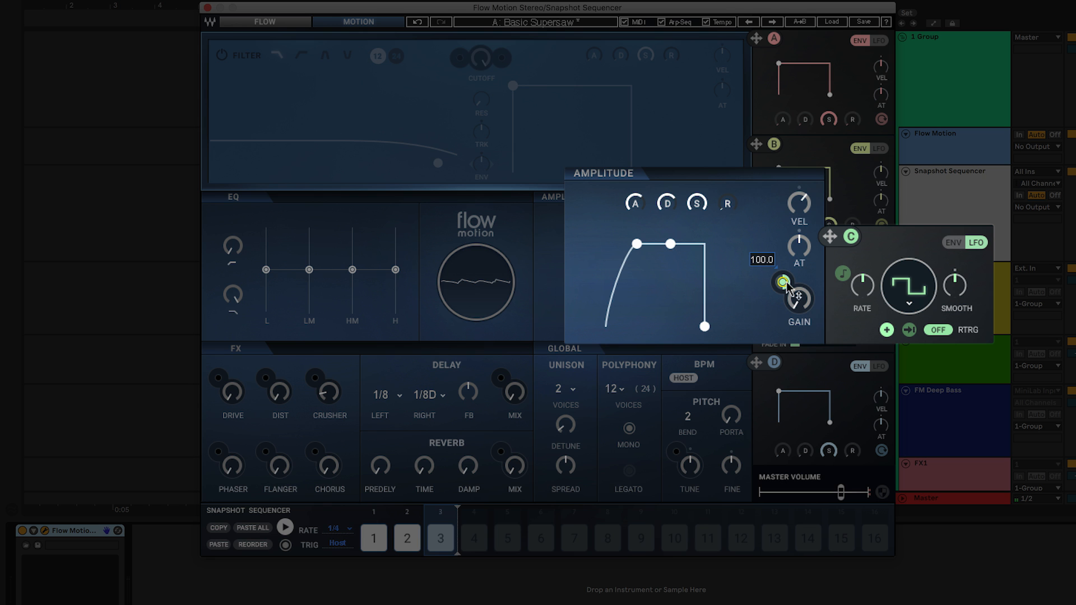
left_click(843, 274)
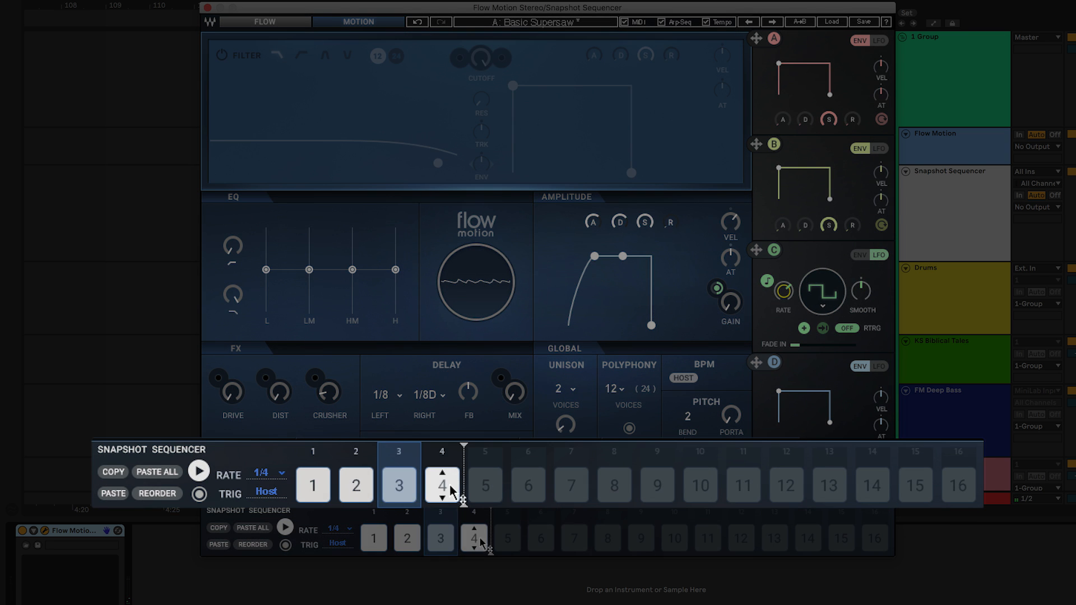
Copy snapshot 2 and paste it into snapshot 4 of the sequencer
left_click(477, 539)
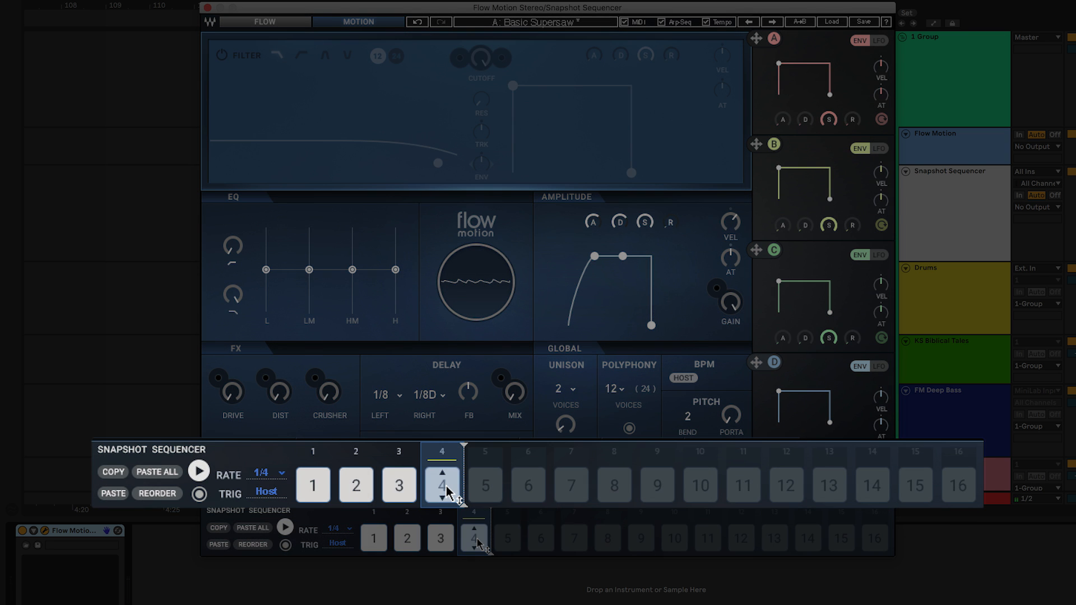
left_click(407, 538)
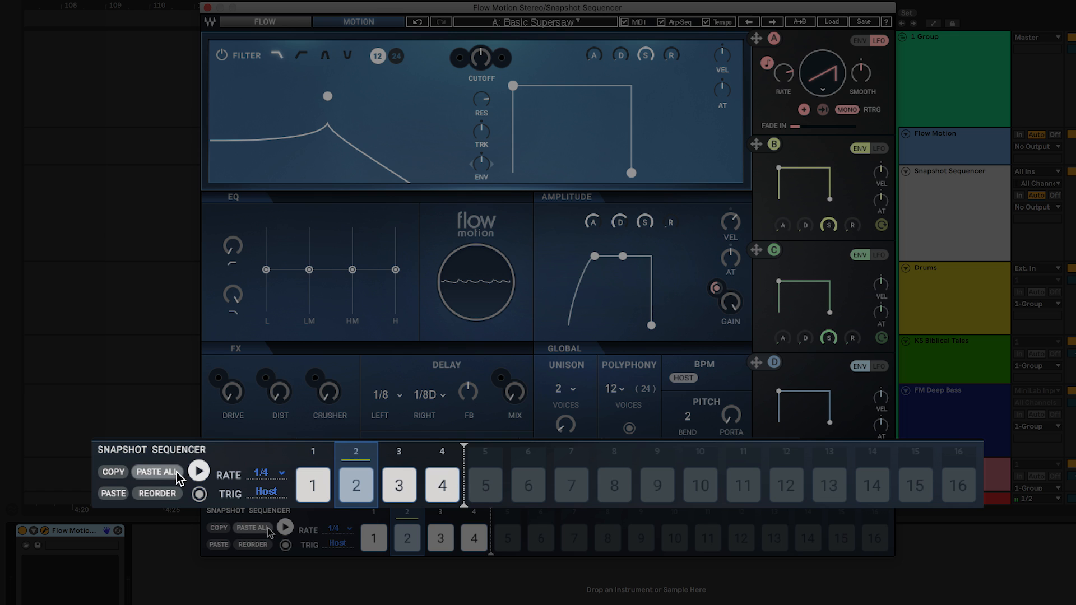
left_click(222, 529)
left_click(475, 539)
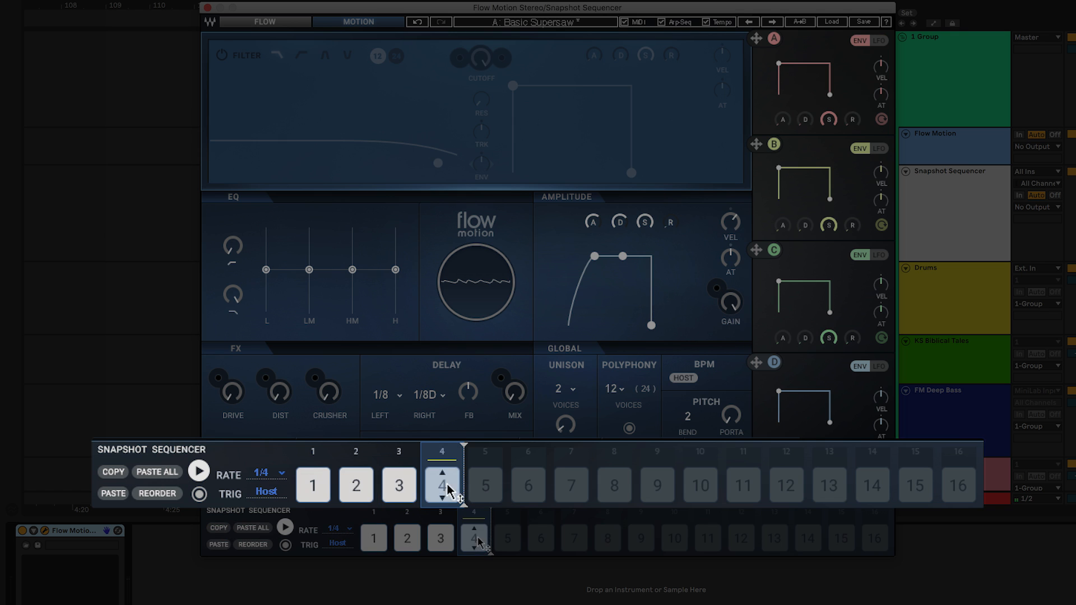
left_click(219, 545)
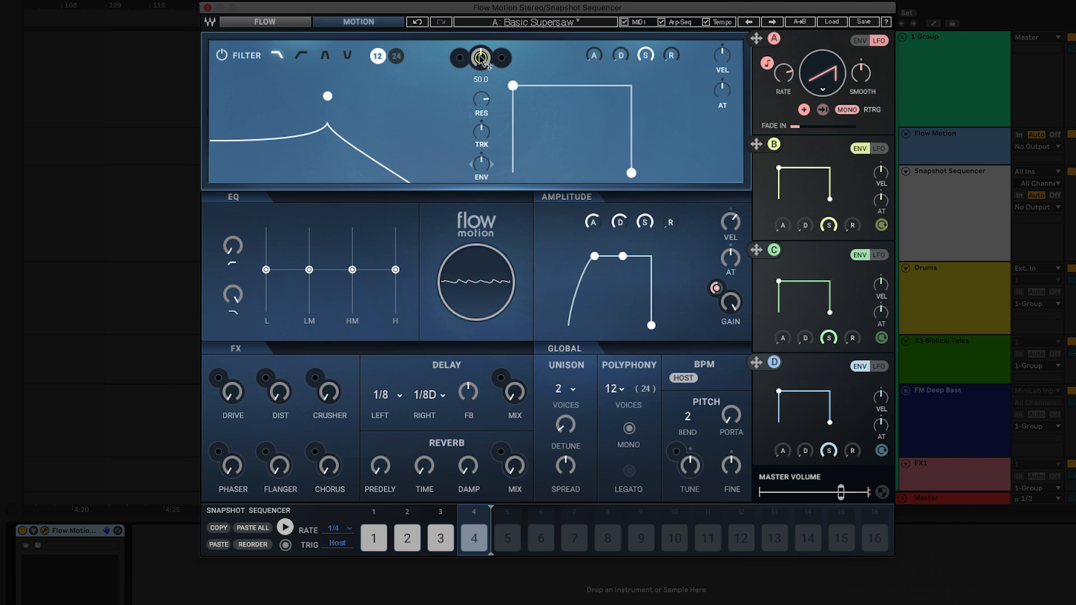
In snapshot 4, set the filter cutoff to 65.7 and adjust modulator A's rate and its modulation depth on the amplitude Gain
left_click_drag(481, 57, 479, 55)
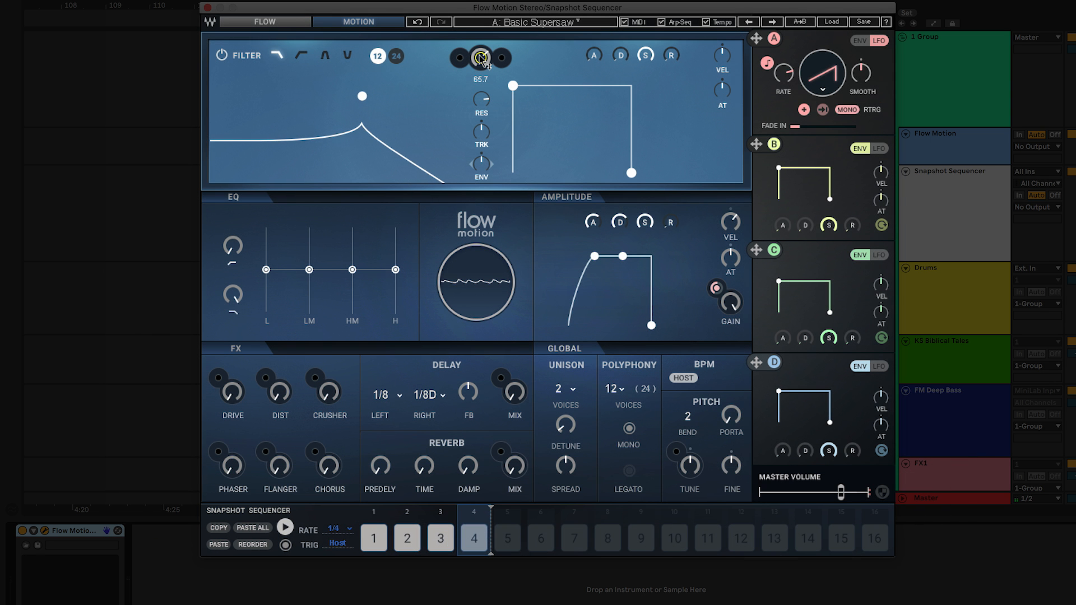
left_click(787, 78)
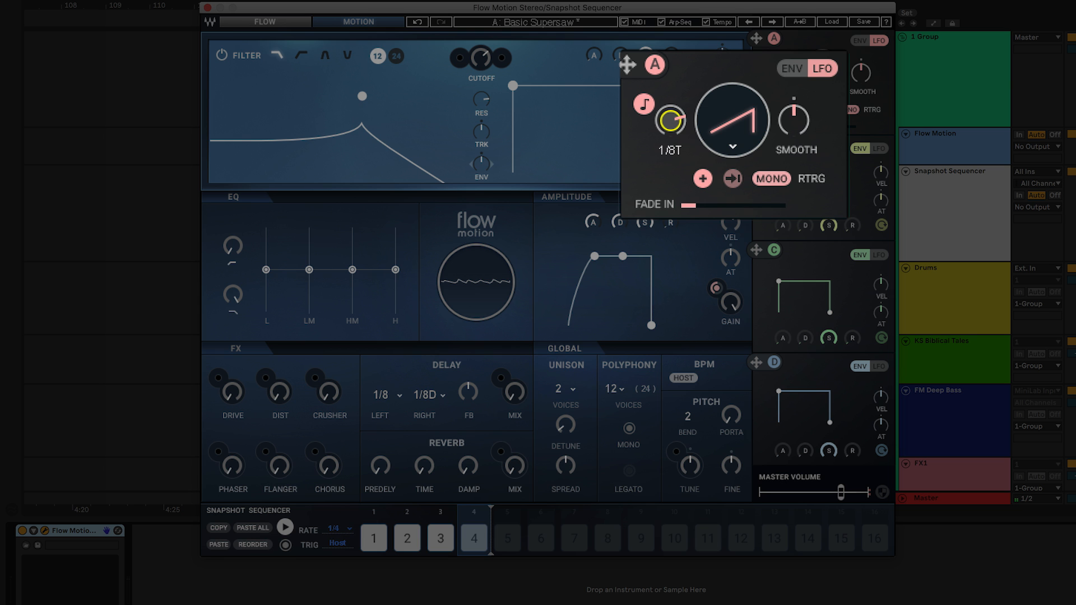
left_click_drag(787, 78, 787, 71)
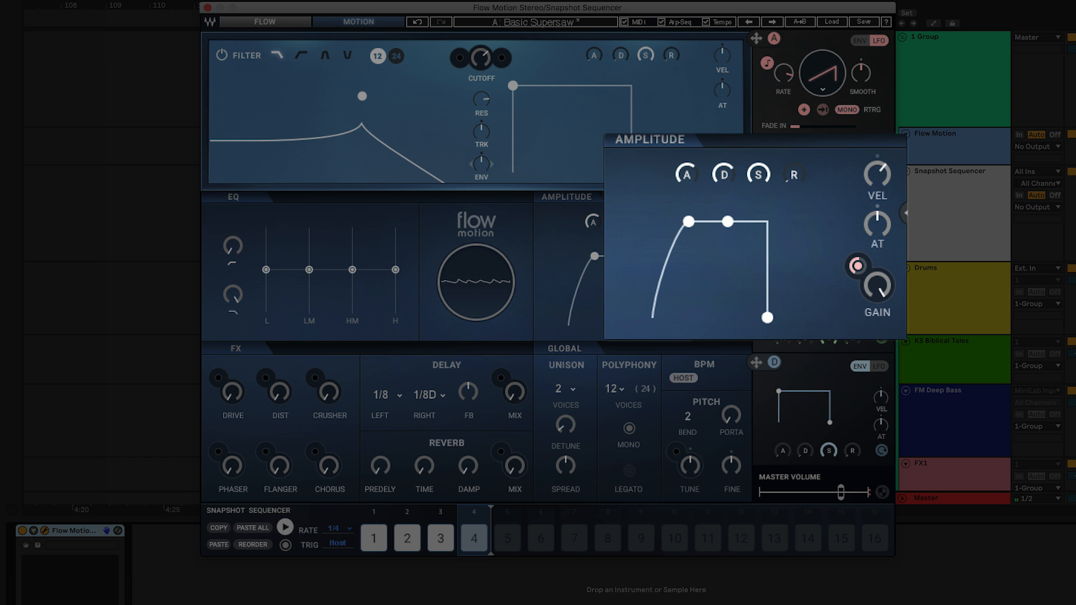
left_click(726, 286)
left_click_drag(858, 266, 858, 271)
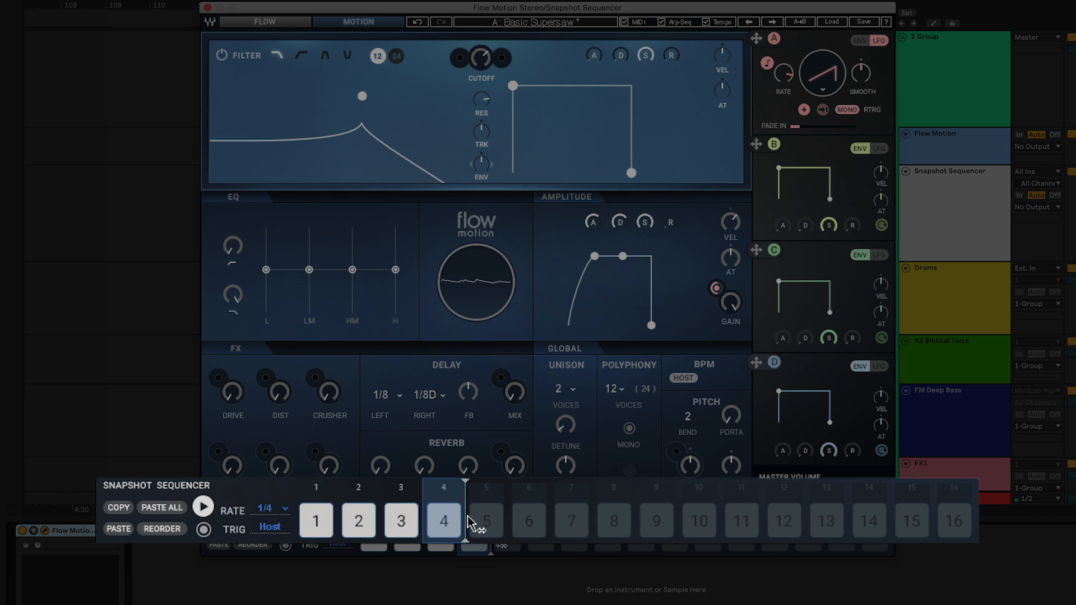
Extend the sequence to eight steps and assign snapshot 1 to step 5 and snapshot 2 to step 6
left_click_drag(491, 533, 519, 534)
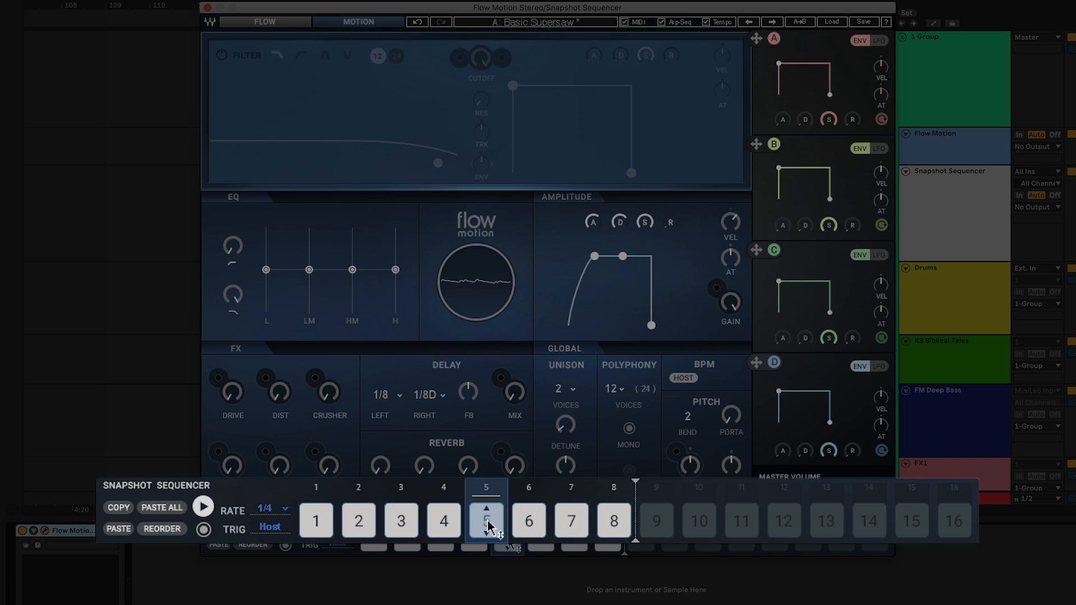
left_click_drag(487, 521, 531, 546)
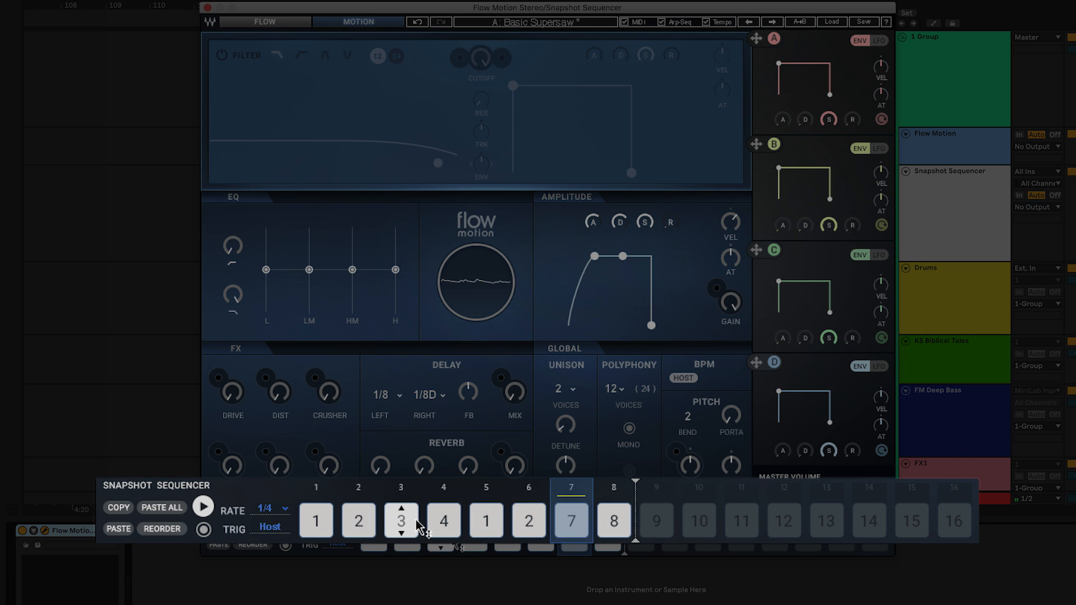
Copy snapshot 3 into snapshot 7 and set modulator C's rate there to 1/16T
left_click(118, 508)
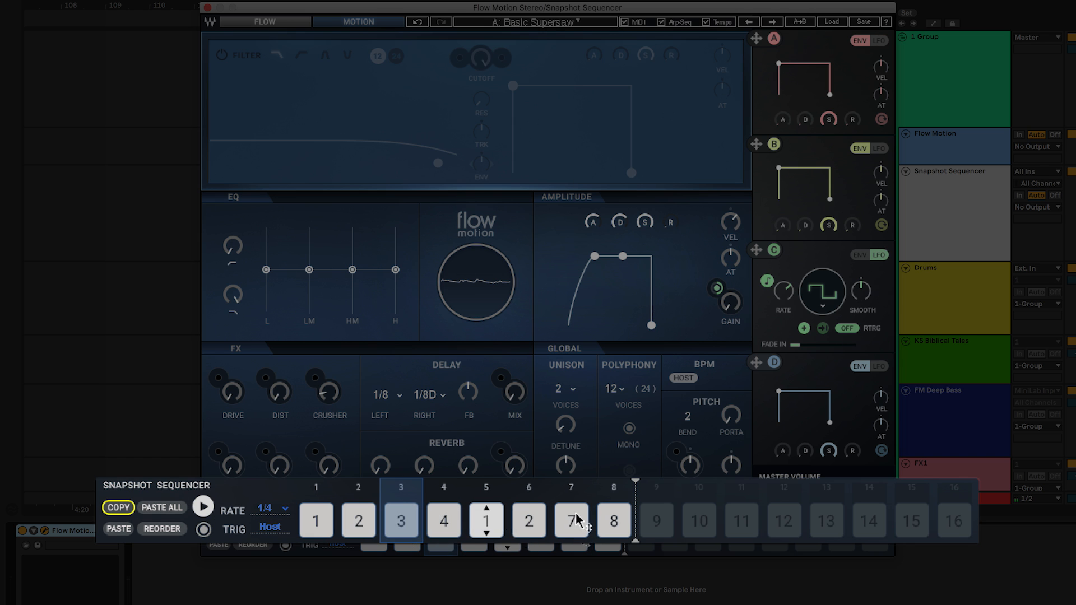
left_click(571, 523)
left_click(119, 529)
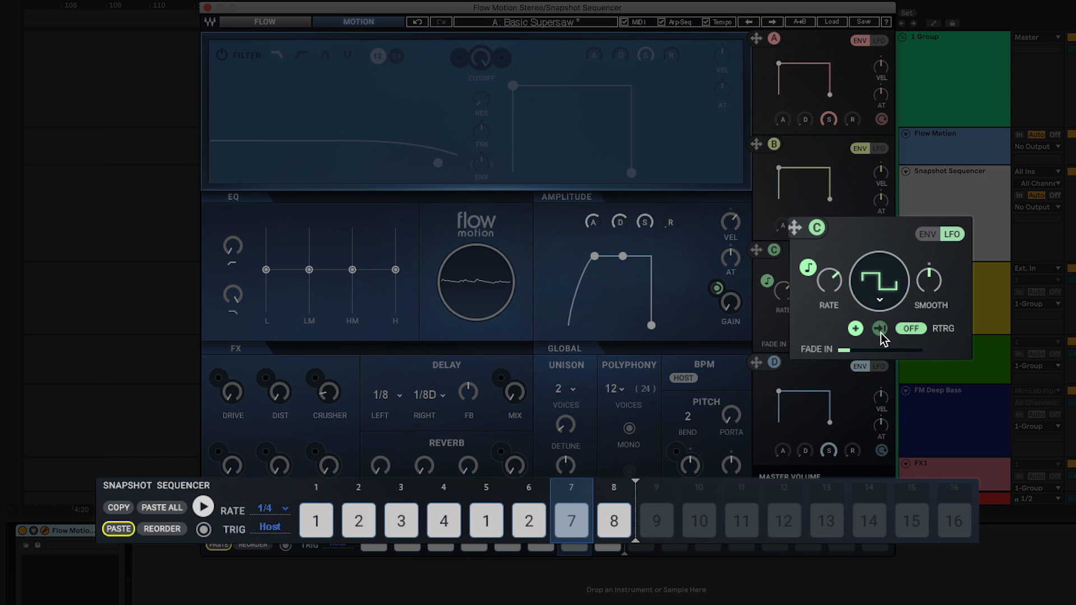
left_click_drag(784, 291, 784, 290)
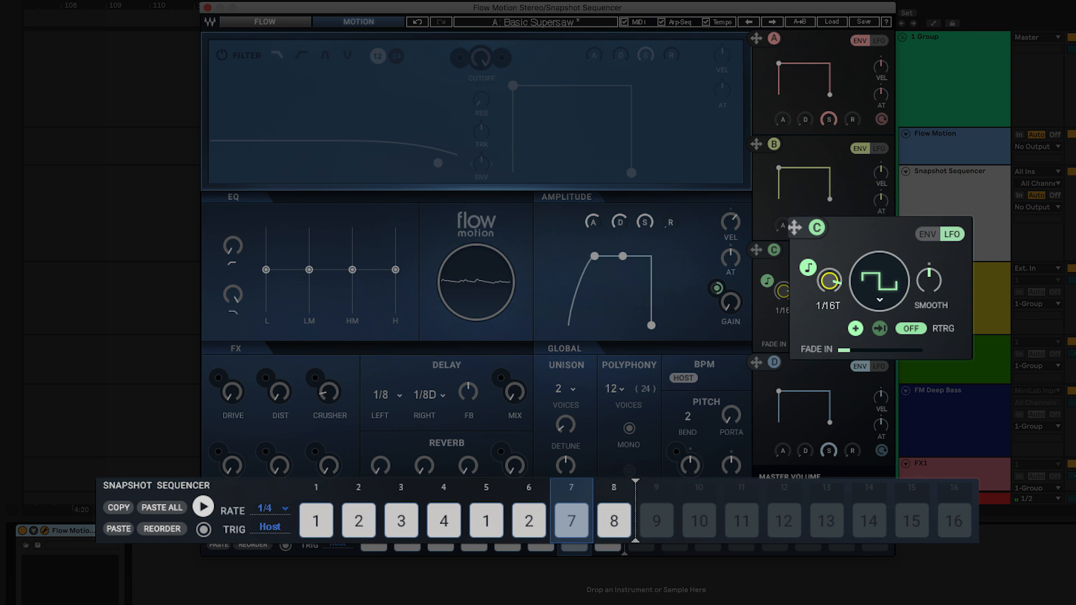
Switch from the Basic Supersaw in setup A to setup B and load the Animated Keys preset AKS Boother there
left_click(614, 524)
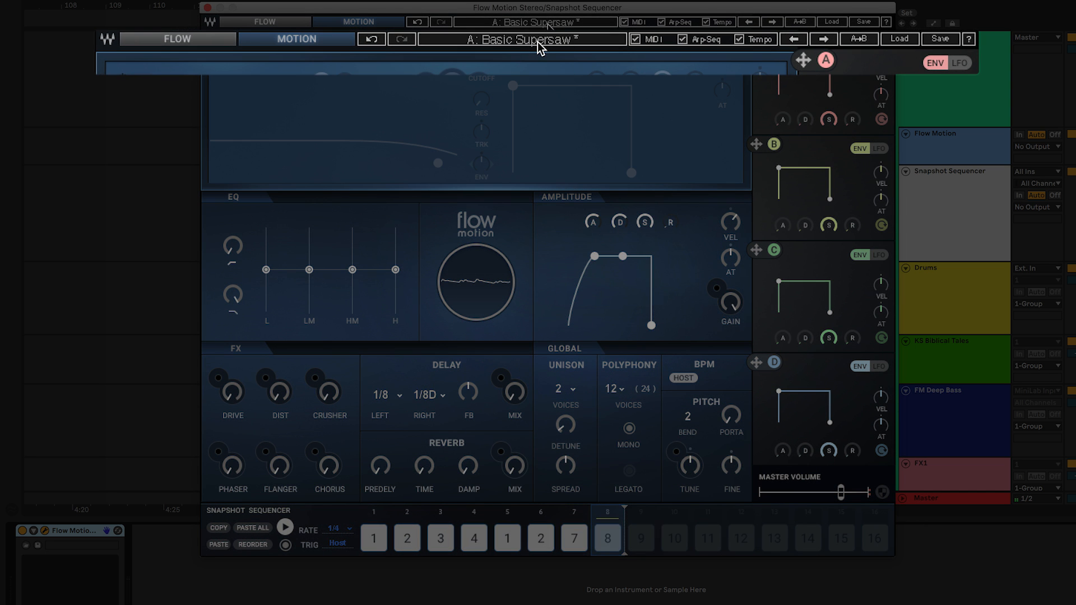
left_click(548, 23)
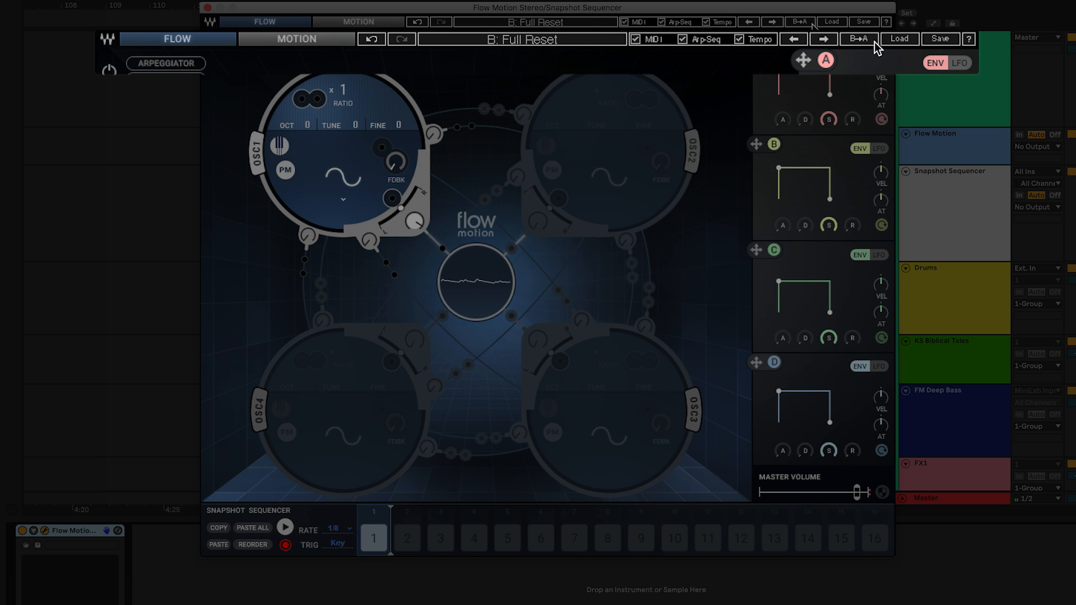
left_click(825, 24)
mouse_move(858, 129)
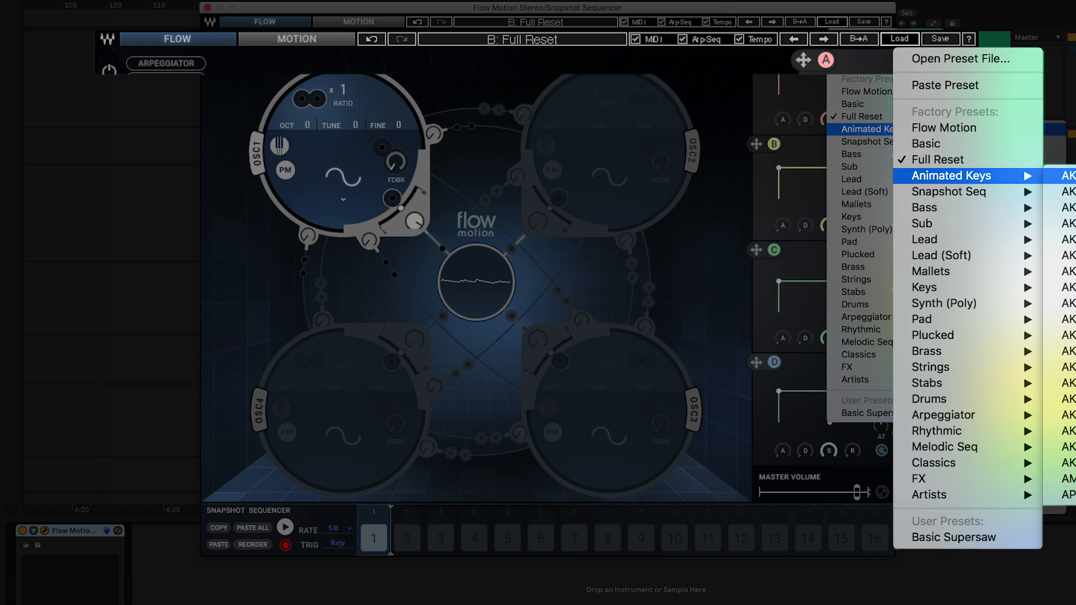
left_click(968, 124)
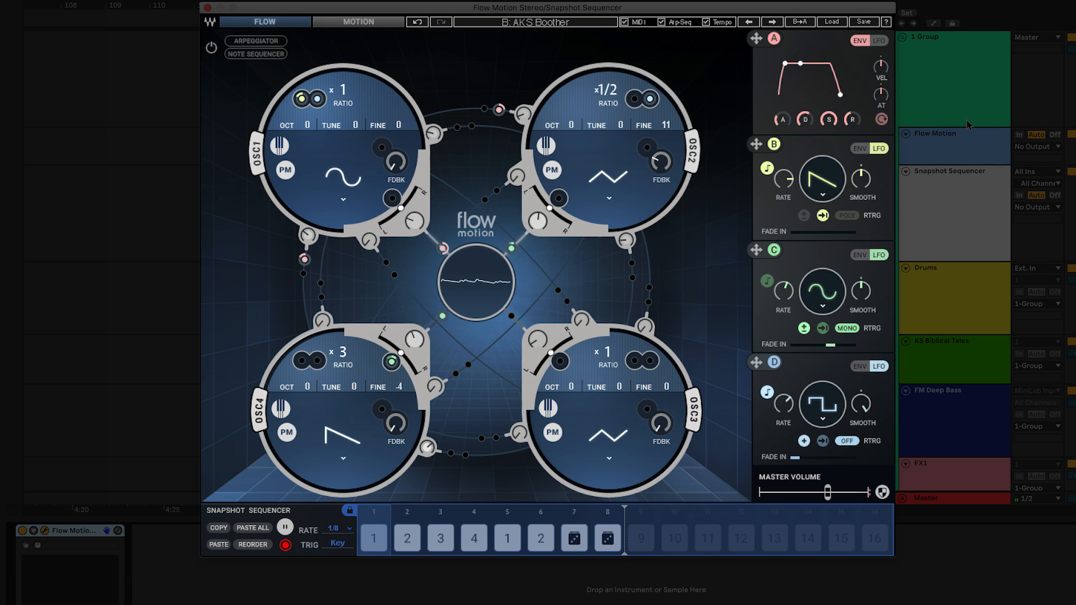
Load the Brass preset BR Brass Piece into setup B and set its master volume to 66
left_click(831, 21)
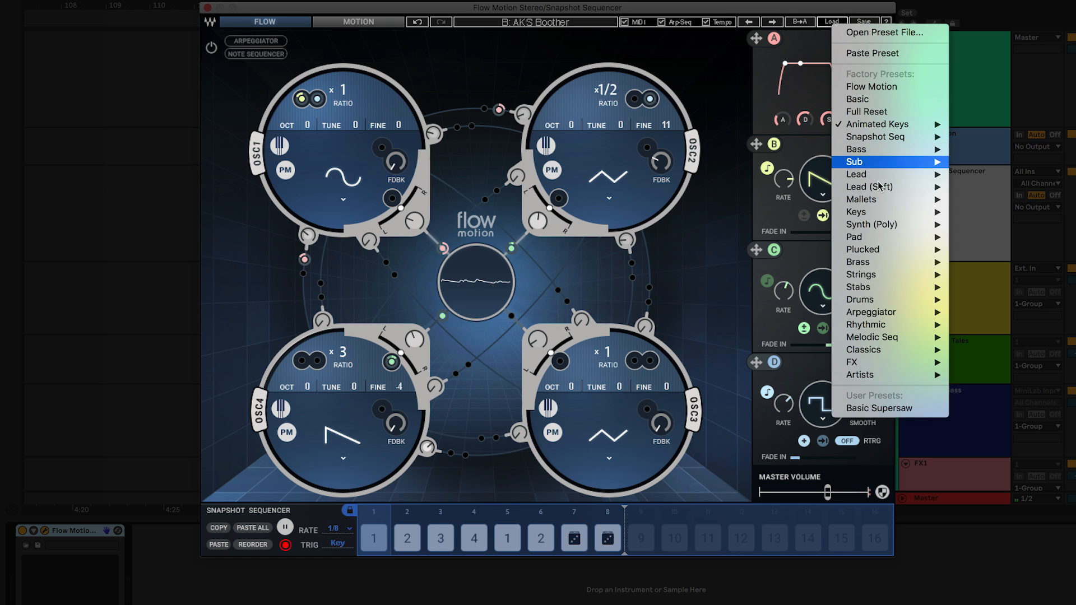
mouse_move(881, 264)
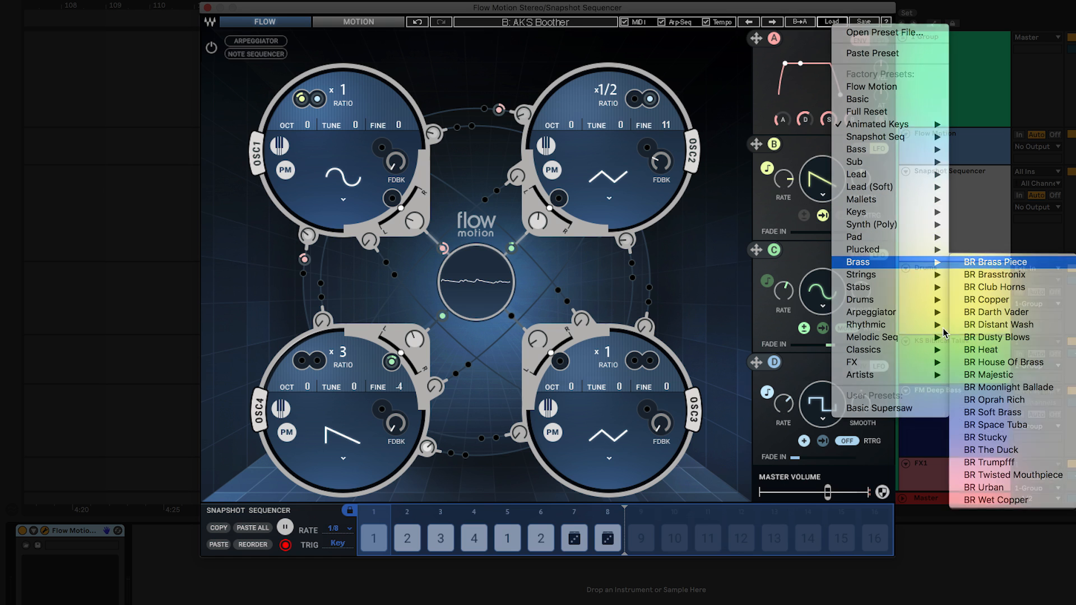
left_click(973, 264)
left_click_drag(852, 492, 834, 492)
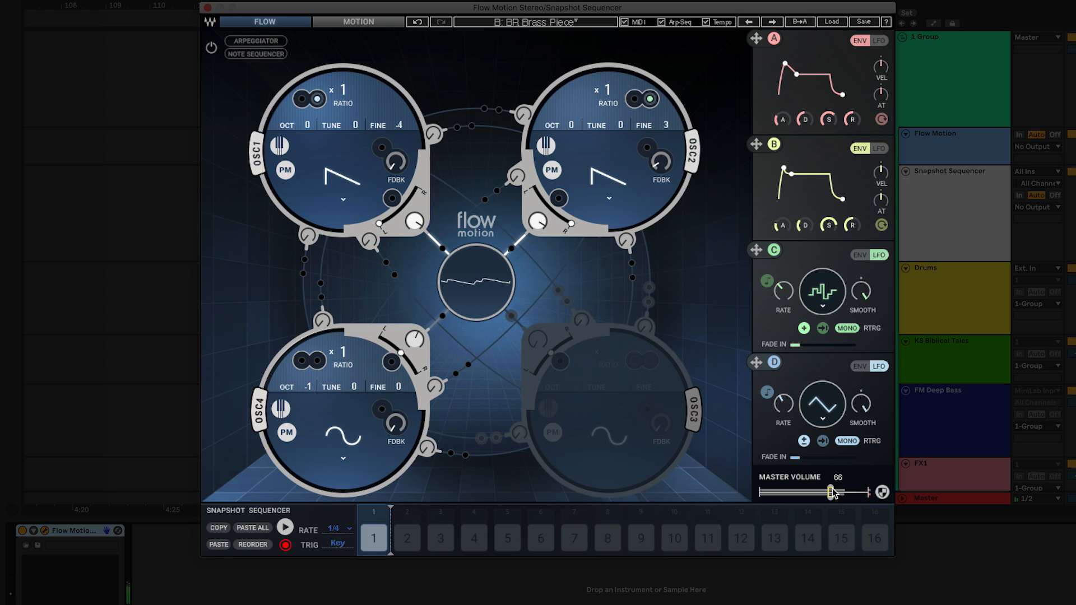
Copy the BR Brass Piece snapshot from setup B and paste it into snapshot 8 of the Basic Supersaw in setup A
left_click(218, 528)
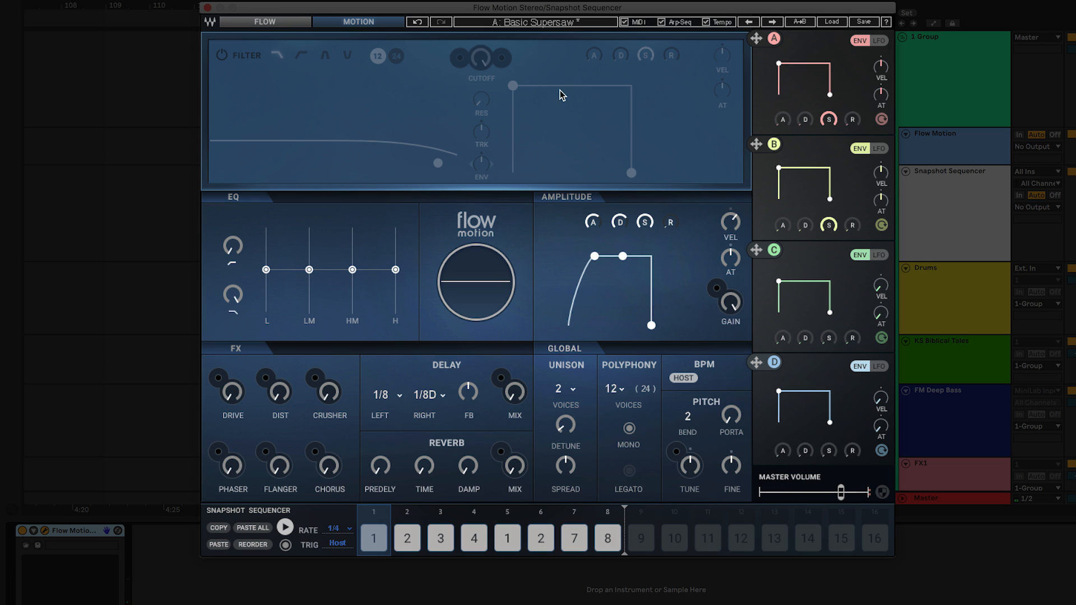
left_click(608, 538)
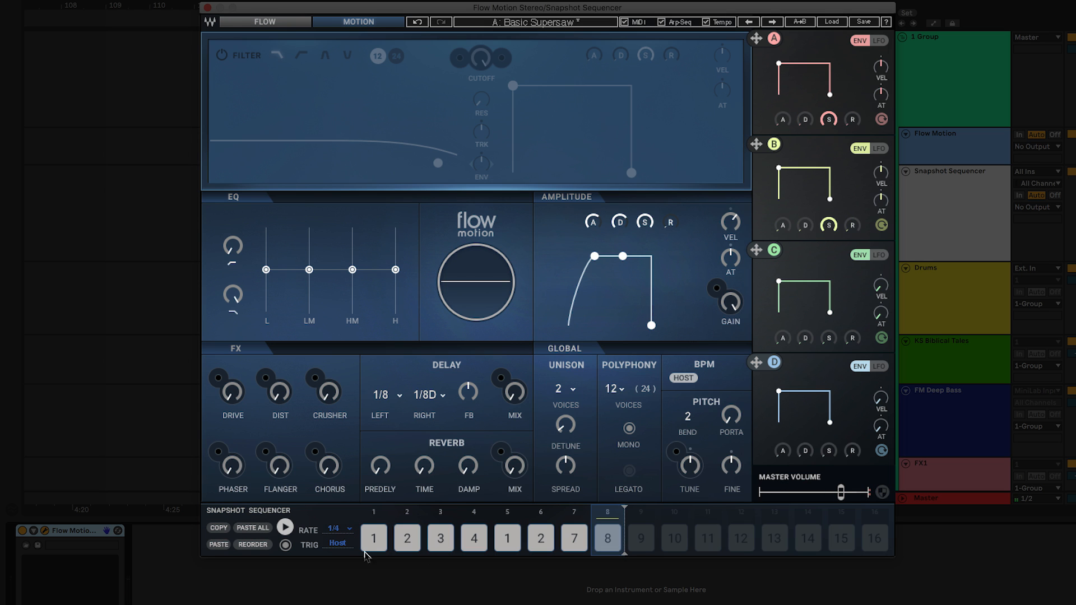
left_click(219, 545)
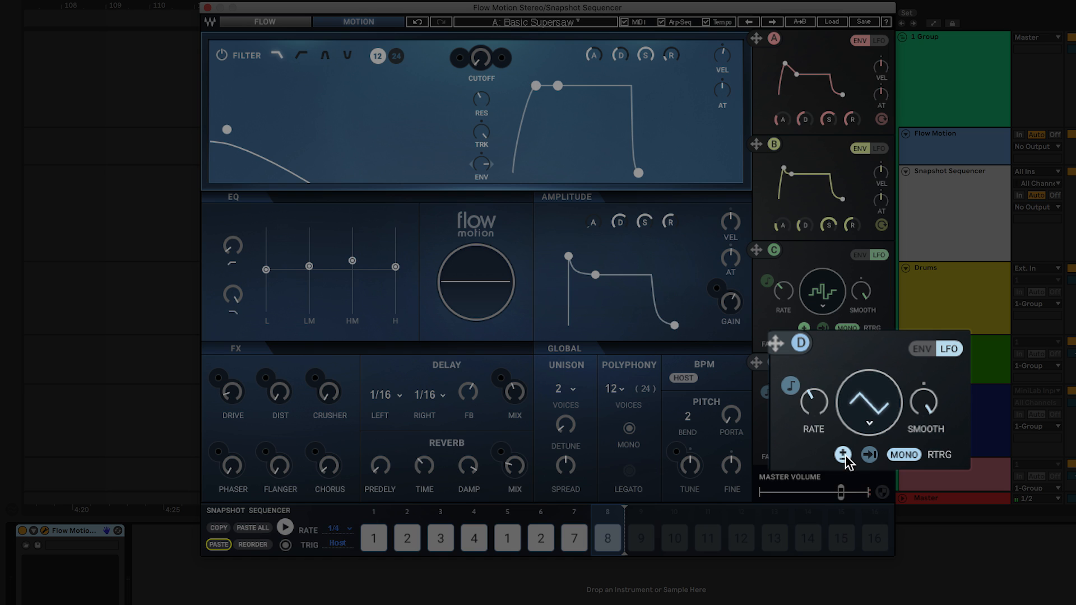
In snapshot 8, sync modulator D to tempo, make it positive-only and assign it to the amplitude Gain with a depth of about 85
left_click(791, 386)
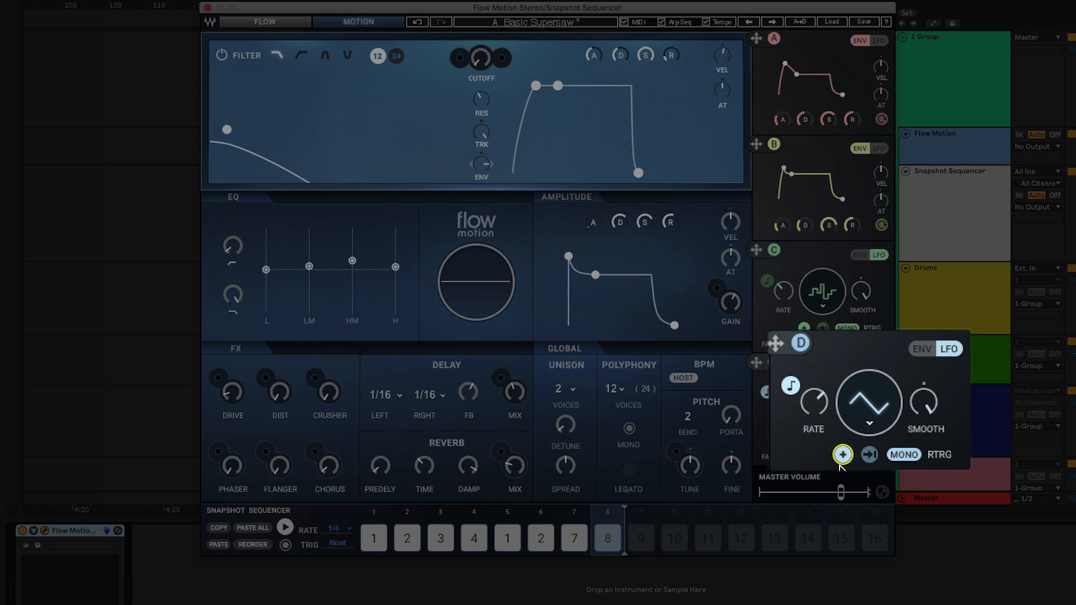
left_click_drag(800, 342, 739, 274)
left_click_drag(719, 239, 719, 233)
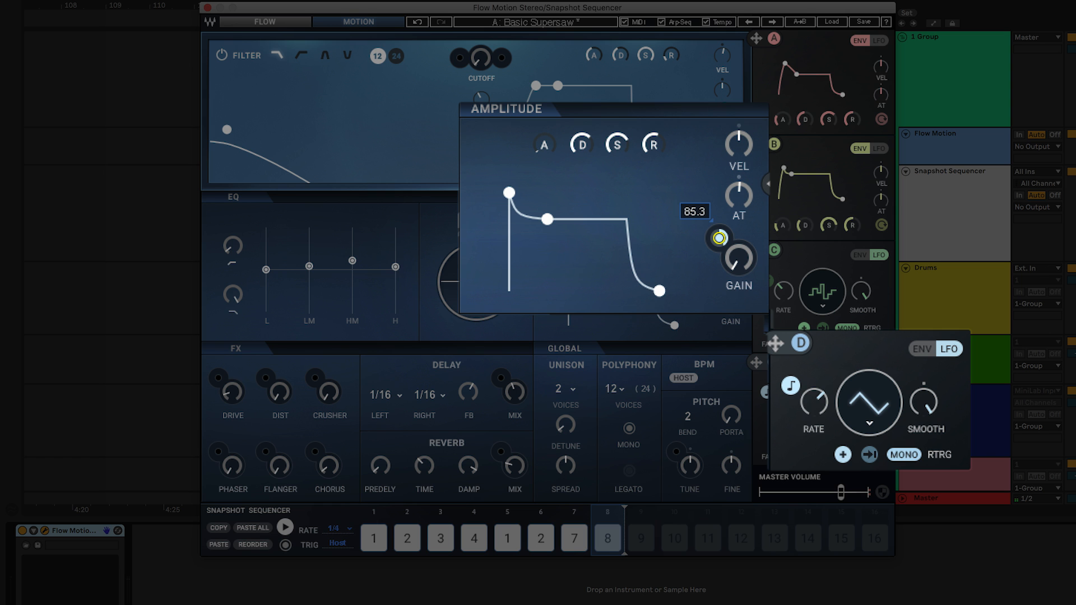
left_click_drag(719, 238, 719, 239)
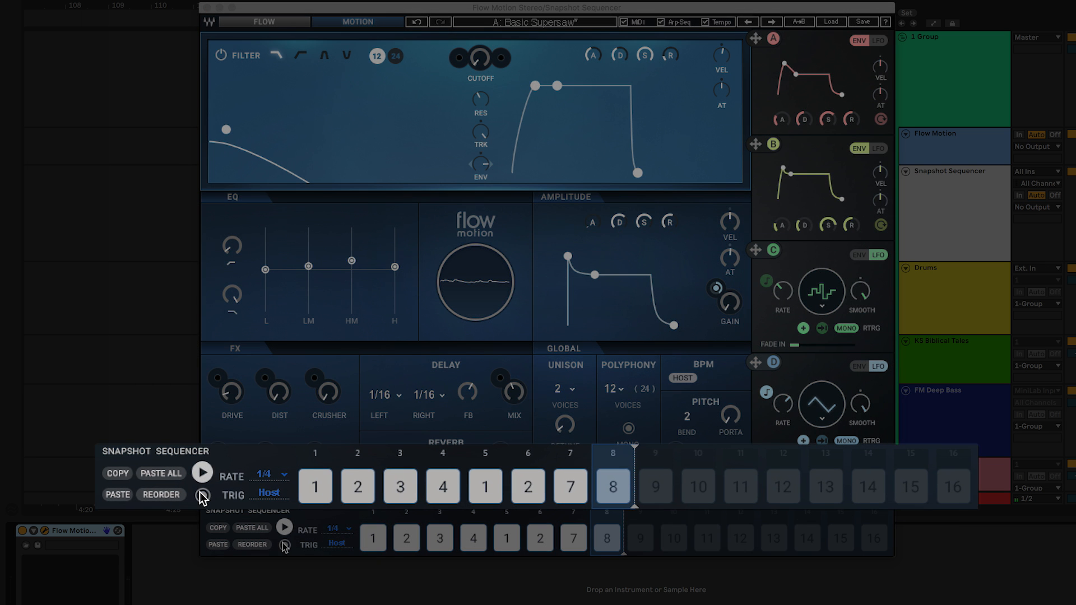
Record effect changes into the snapshots during playback, raising the Flanger, setting Chorus to 34 and Reverb Mix to 25, and end the recording pass
left_click(284, 545)
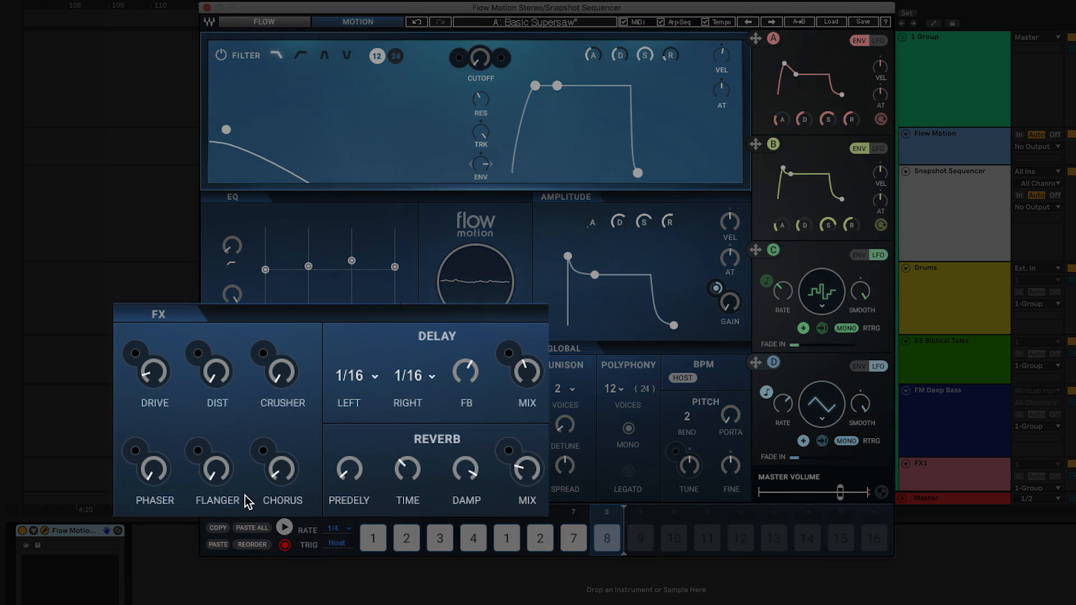
key("space")
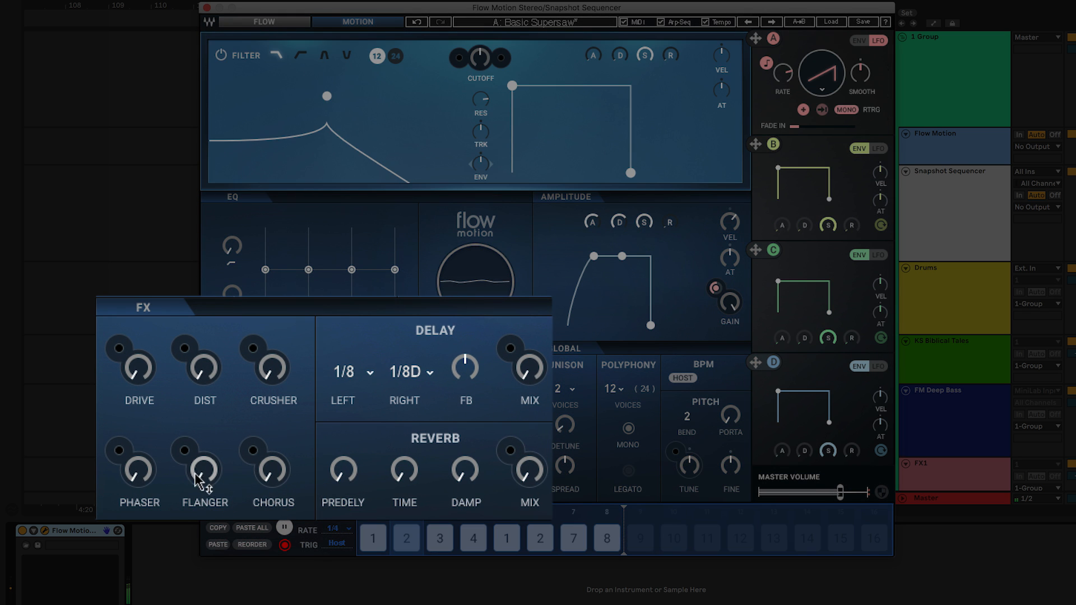
left_click(202, 469)
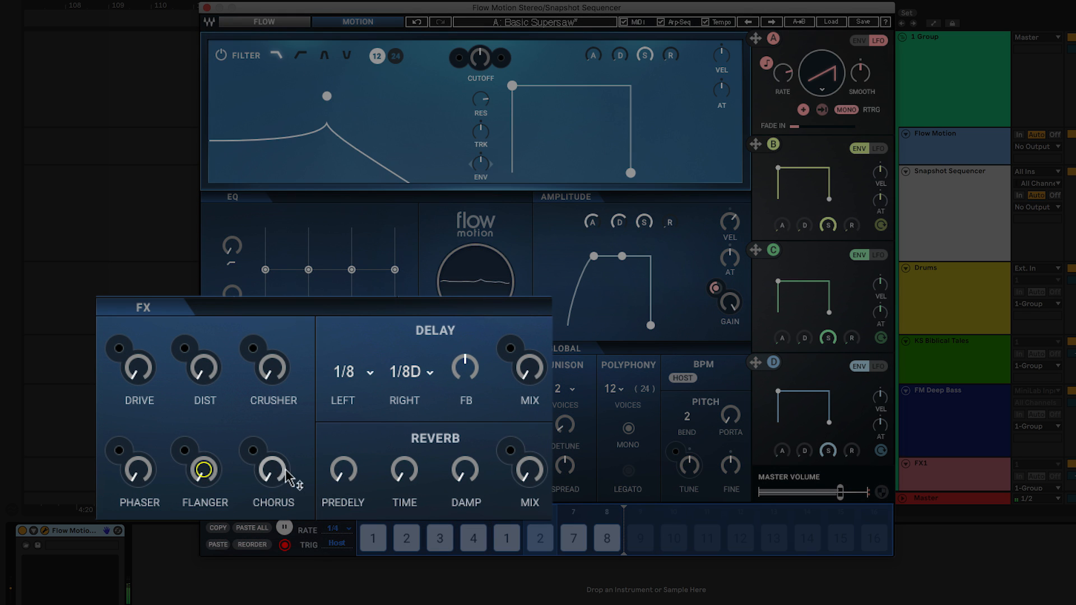
left_click(269, 479)
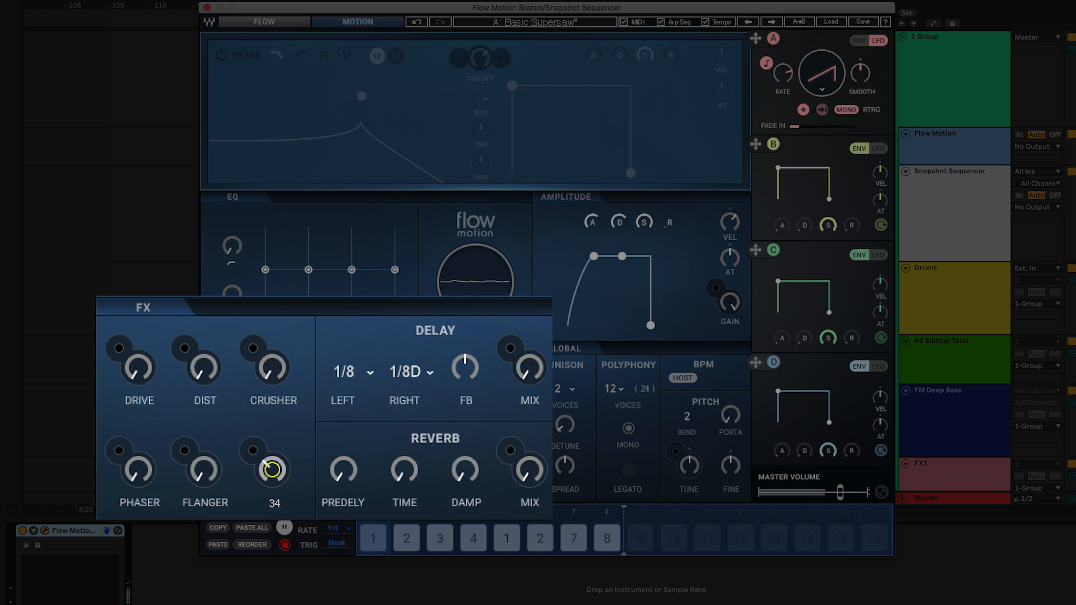
left_click(529, 470)
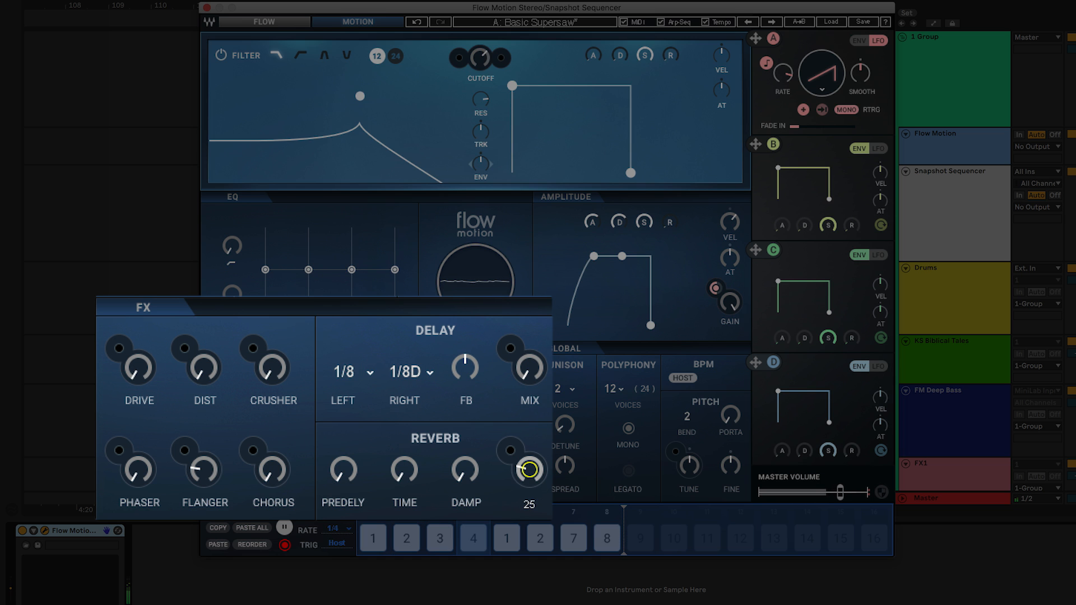
left_click_drag(529, 470, 529, 477)
key("space")
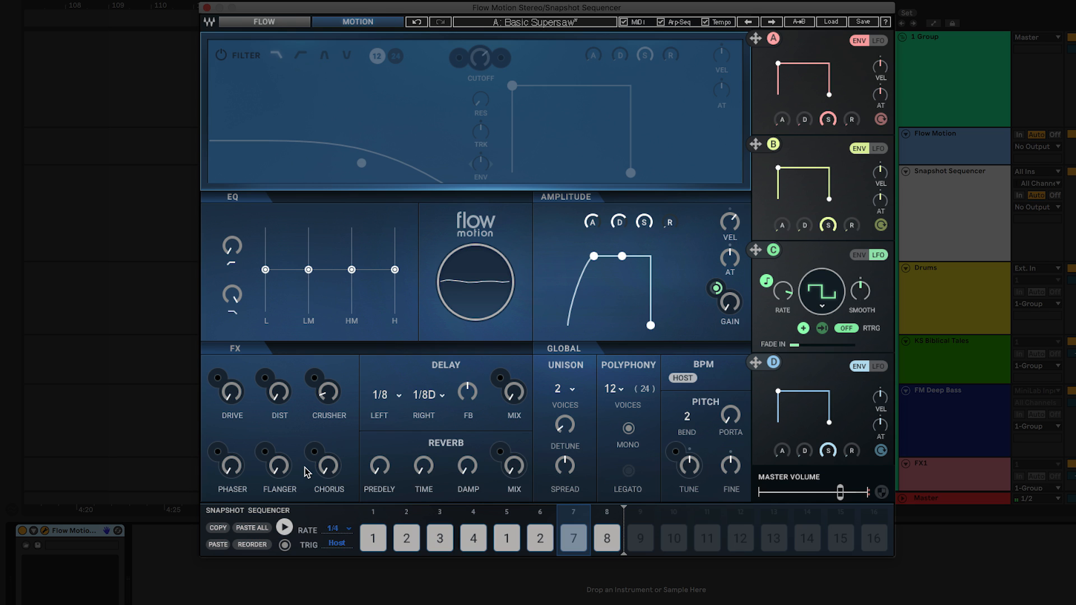
Play the eight-step sequence and show the Flow page to follow the oscillators
left_click(285, 528)
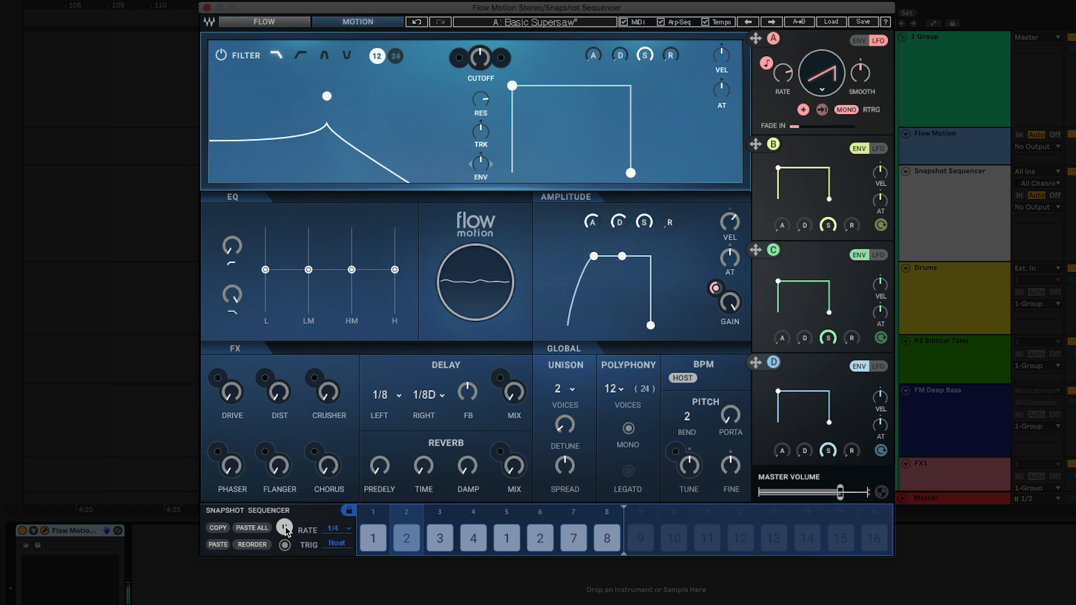
left_click(285, 25)
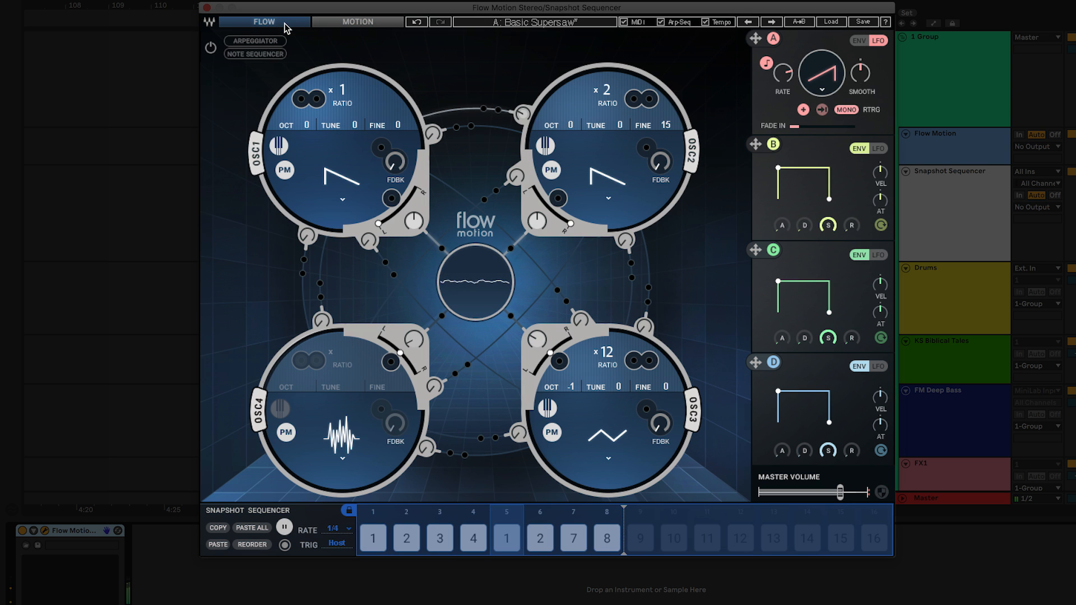